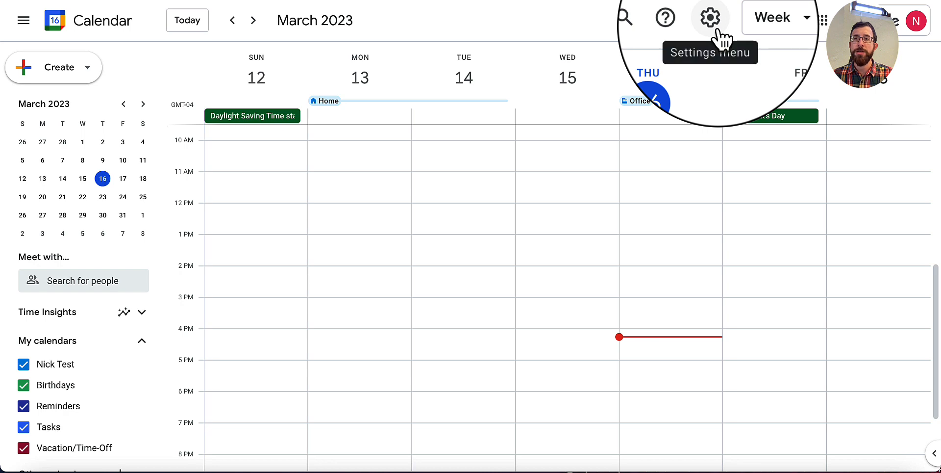
Enable creating appointment schedules instead of appointment slots in the calendar settings and return to the calendar.
click(717, 30)
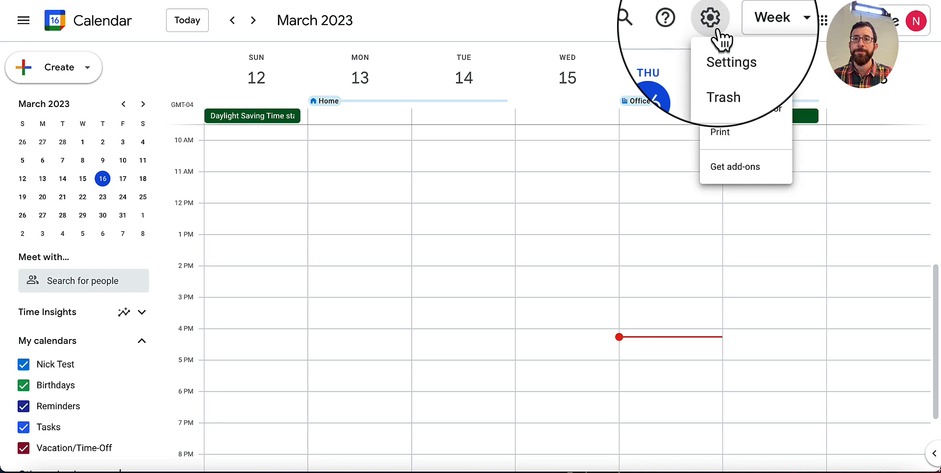
click(750, 58)
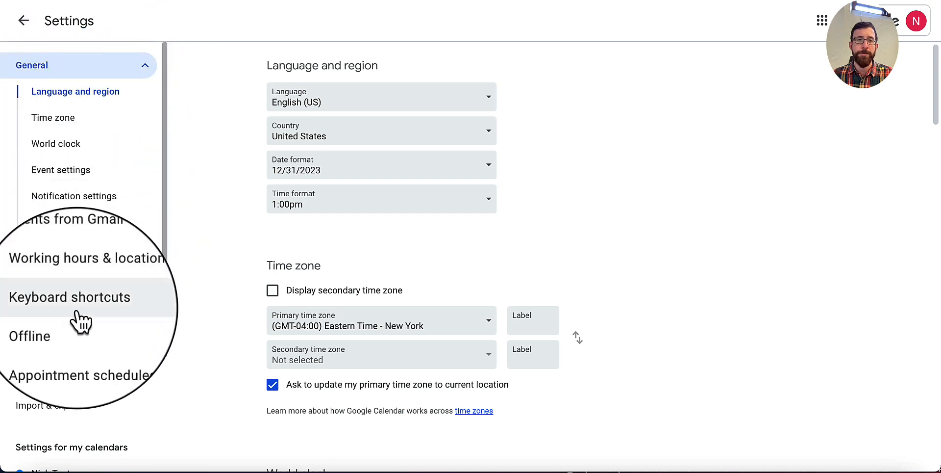
click(97, 354)
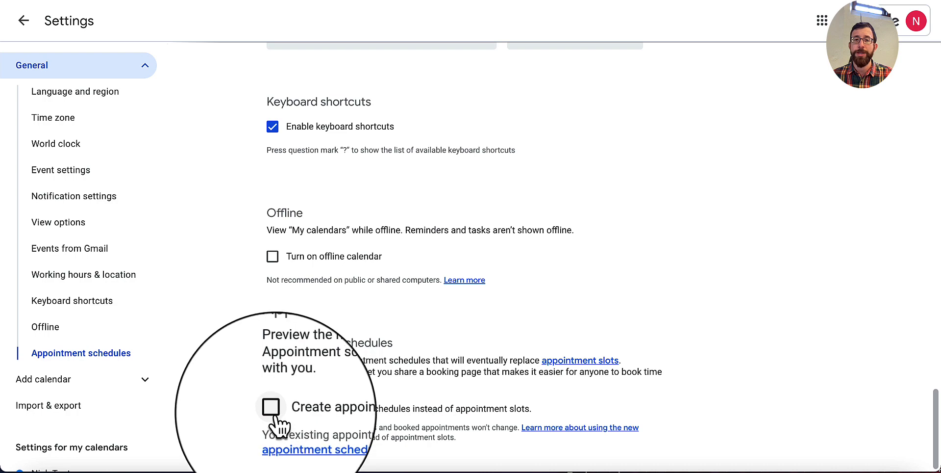
click(273, 409)
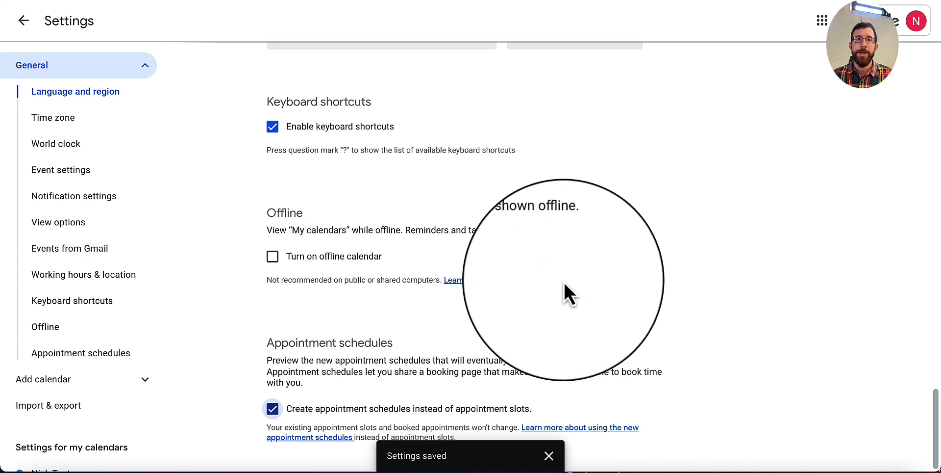
click(28, 23)
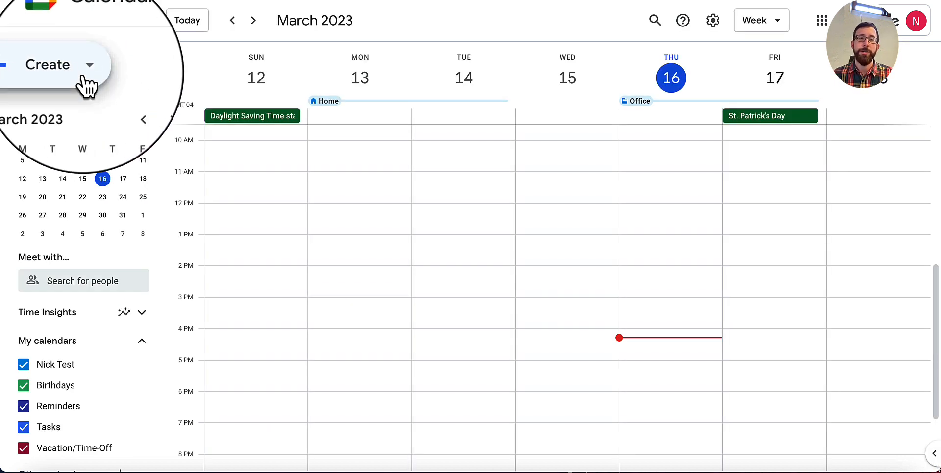
Create a new bookable appointment schedule titled "Office Hours".
click(58, 67)
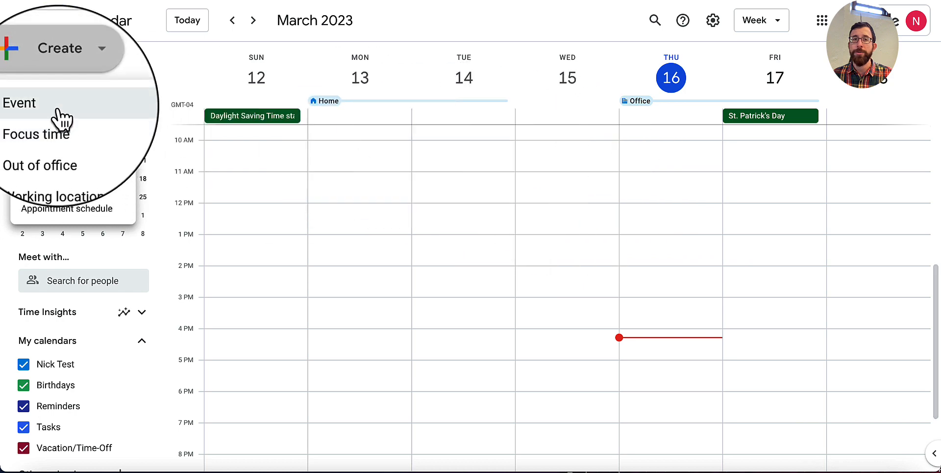
click(113, 212)
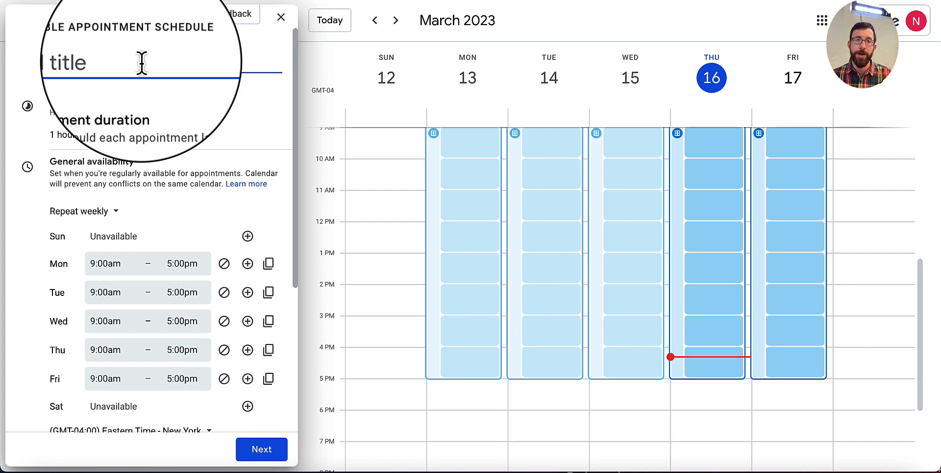
text(Office Hours)
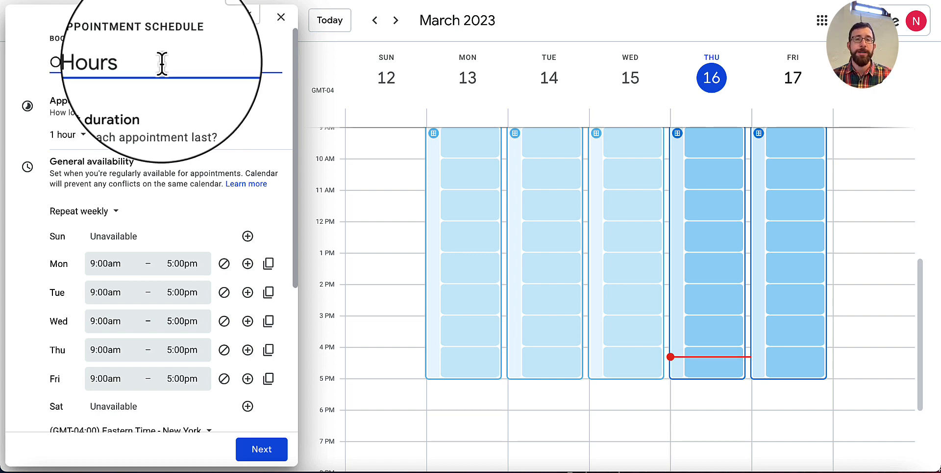
click(74, 140)
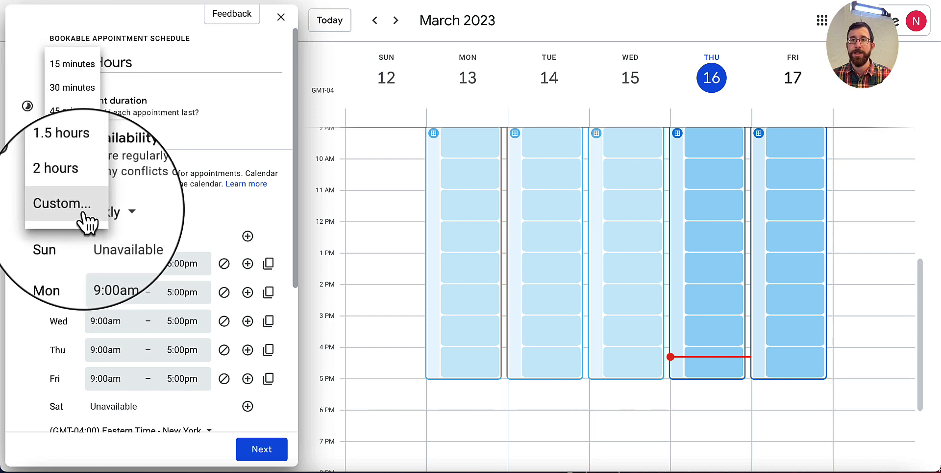
click(166, 161)
scroll(166, 161, down, 2)
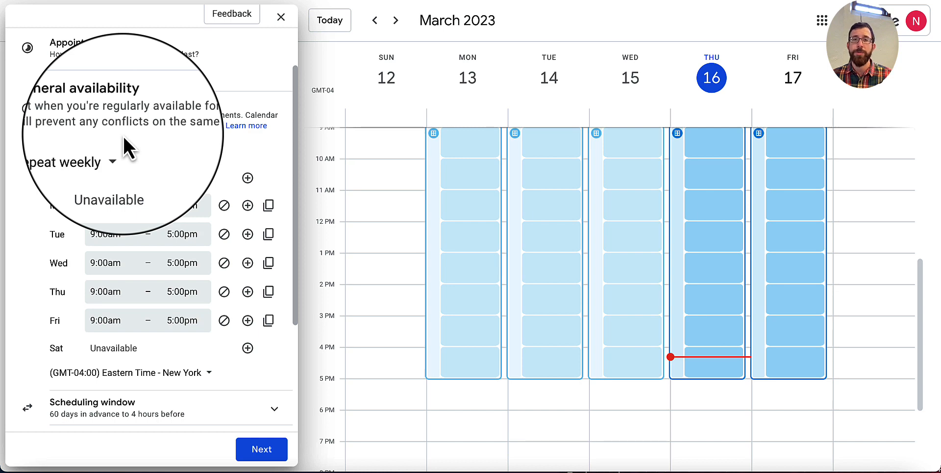
scroll(123, 138, up, 2)
Set the schedule's availability to not repeat and end the Mar 17, 2023 availability at 4:00pm.
scroll(124, 138, down, 1)
scroll(126, 138, down, 1)
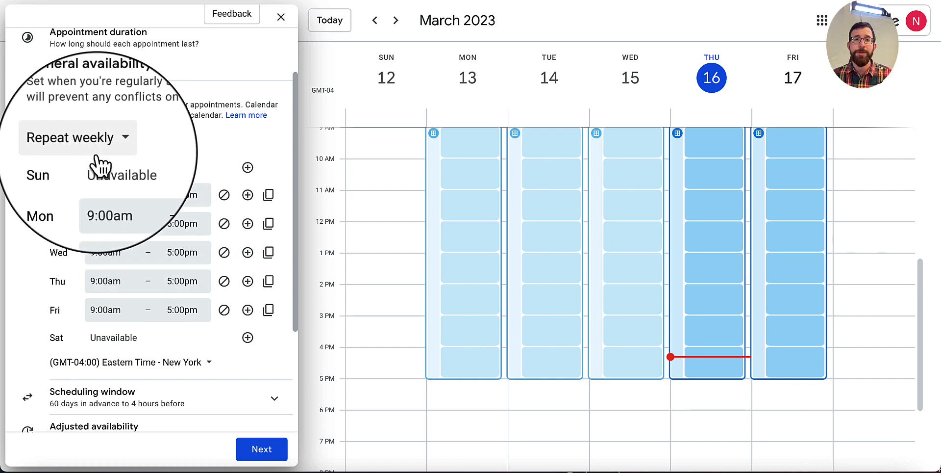
click(109, 142)
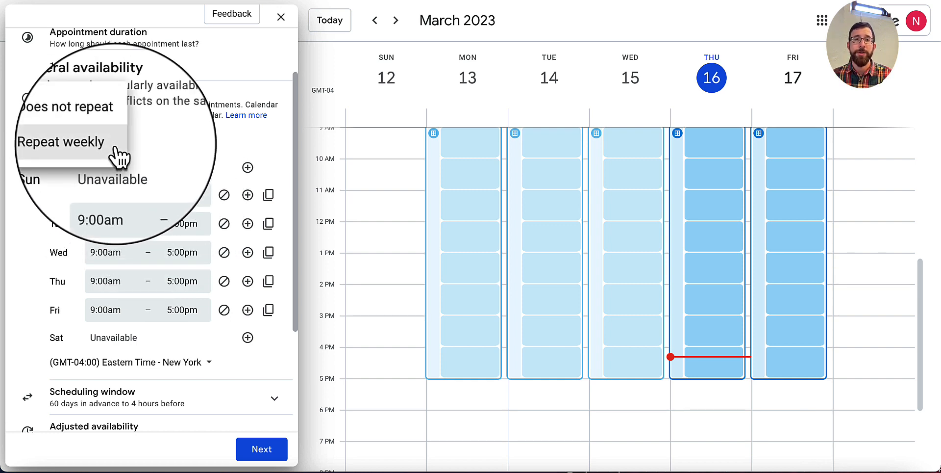
click(112, 128)
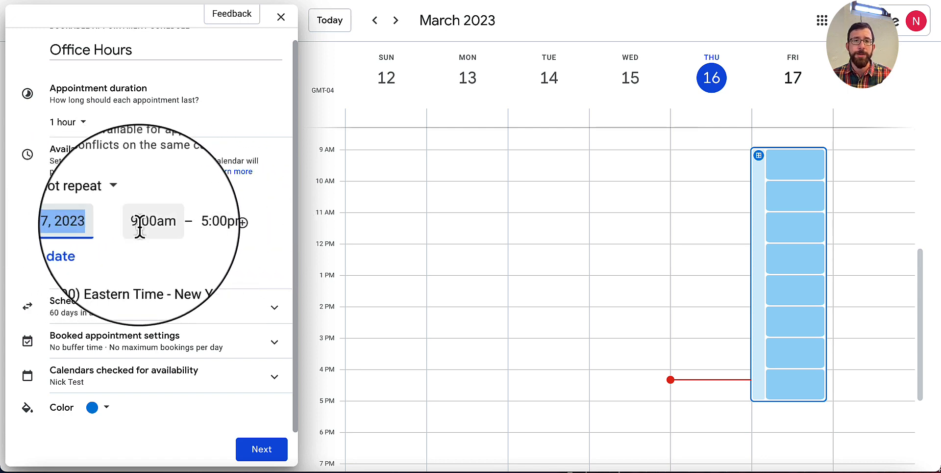
click(198, 221)
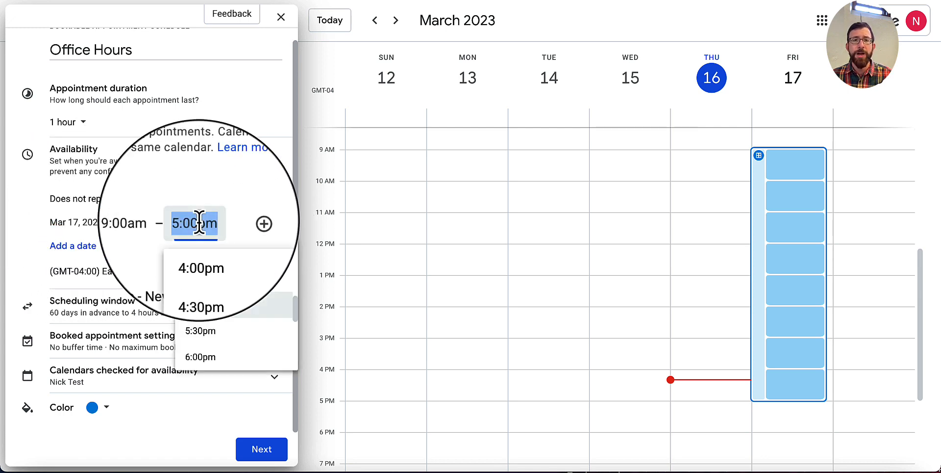
click(215, 250)
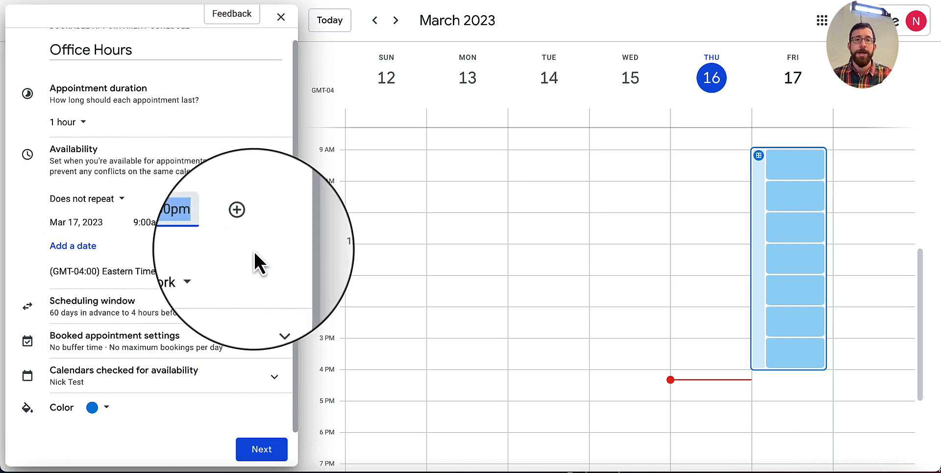
Add Mar 18, 2023 as another availability date, running from 8:00am to 12:00pm.
click(81, 252)
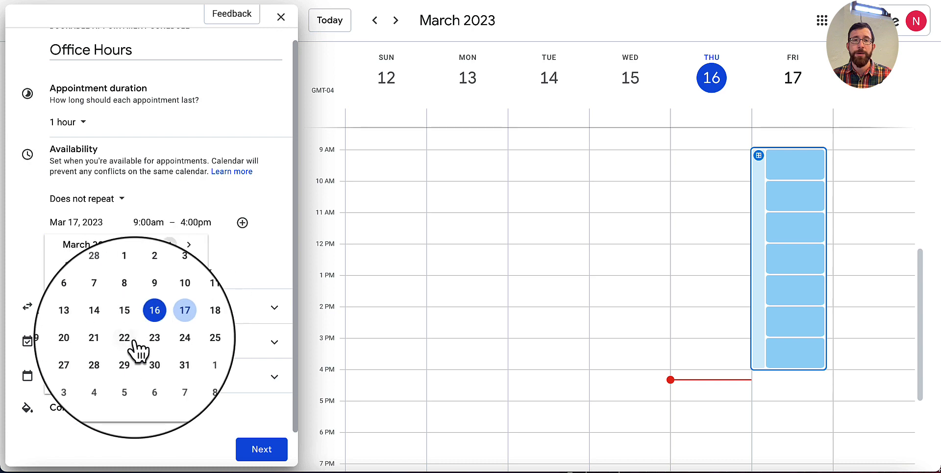
click(189, 319)
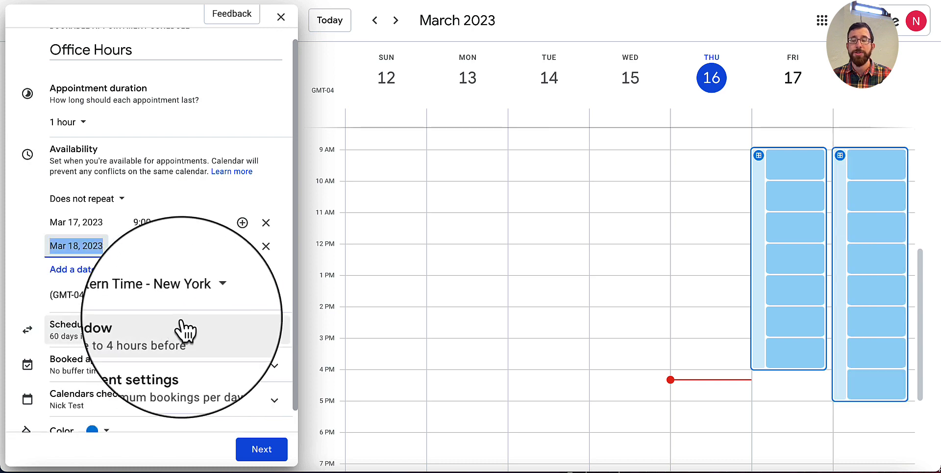
click(167, 252)
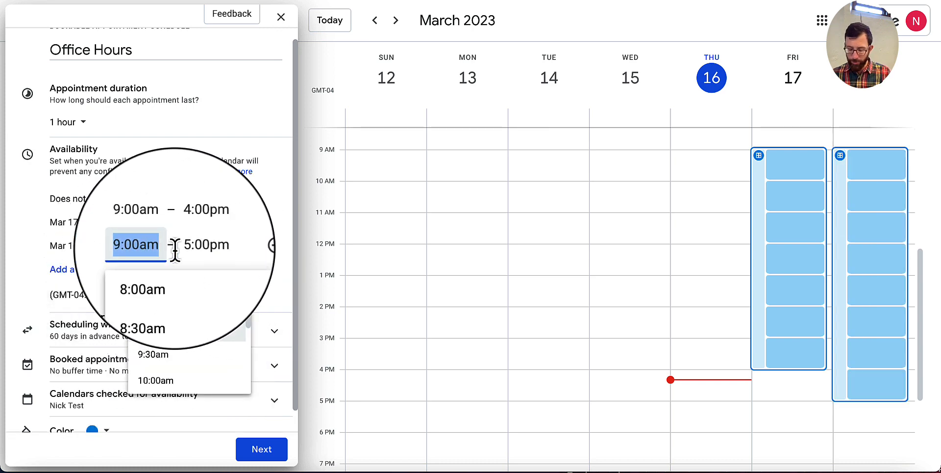
text(8:00)
text(a)
key(Tab)
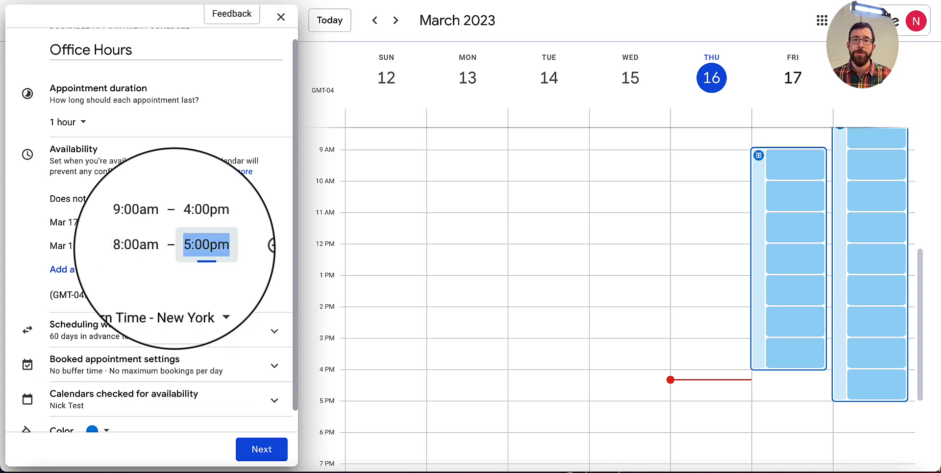
text(12)
key(Tab)
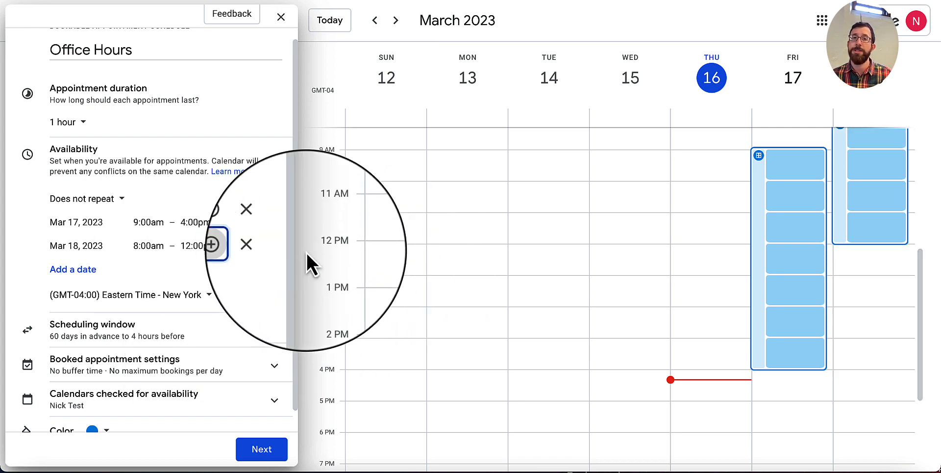
Examine the scheduling window's limits for how early and how late appointments can be booked.
scroll(99, 134, up, 1)
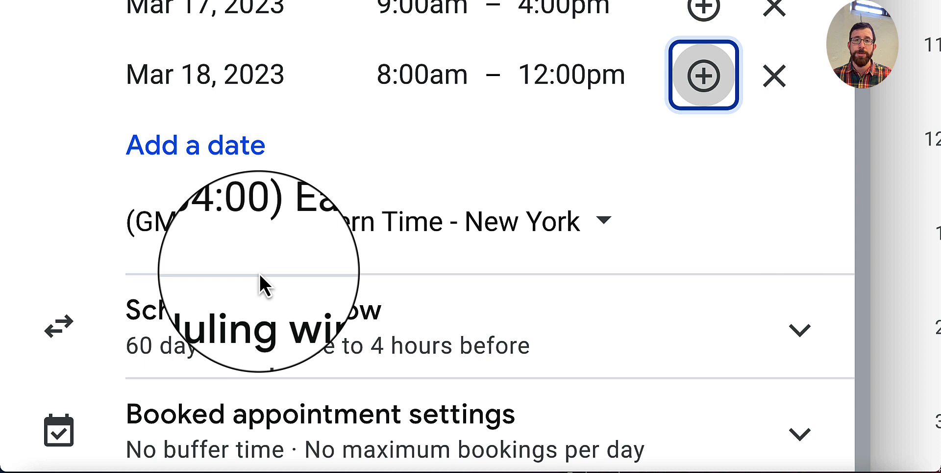
click(652, 319)
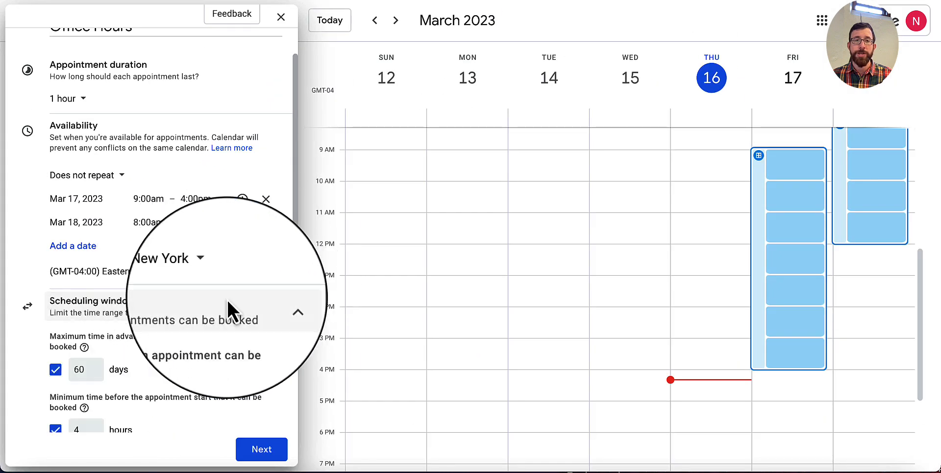
scroll(275, 309, down, 3)
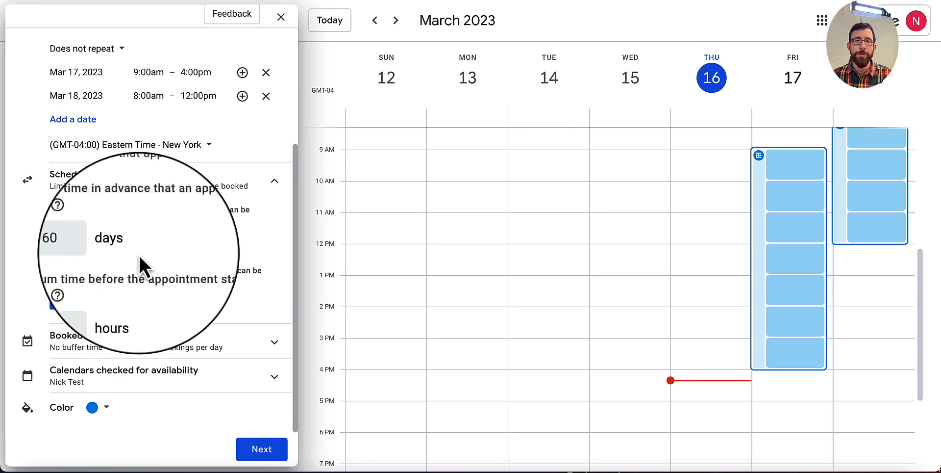
click(240, 177)
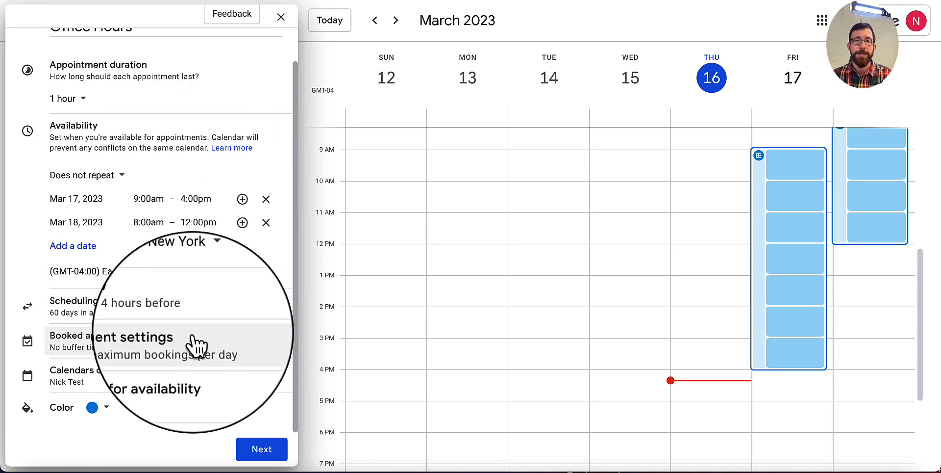
Turn on buffer time between appointment slots in the booked appointment settings and set it to 10 minutes.
click(235, 352)
scroll(226, 333, down, 2)
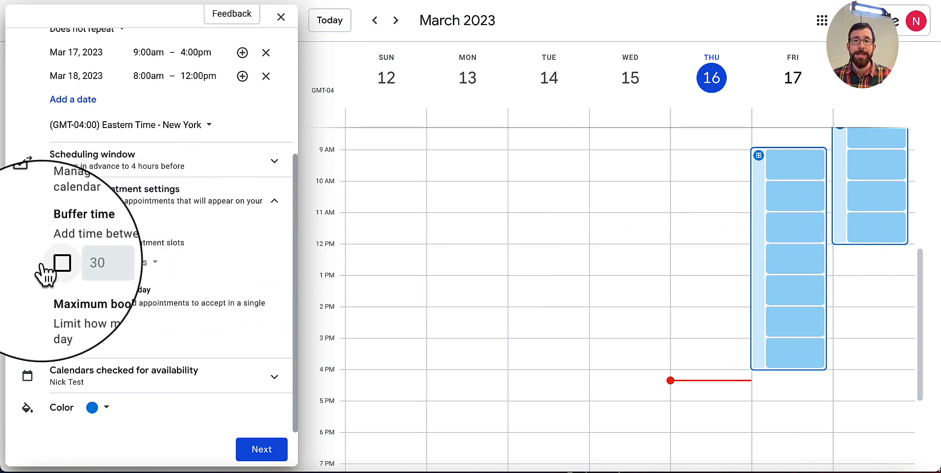
click(55, 263)
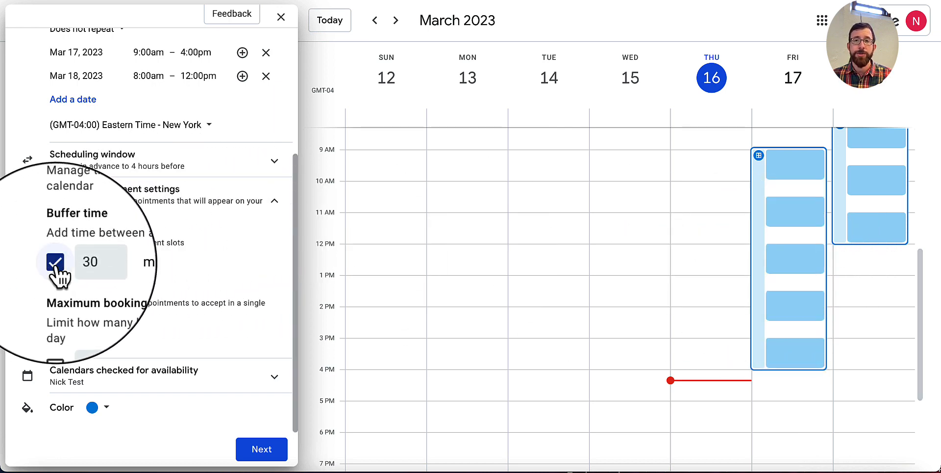
double_click(81, 262)
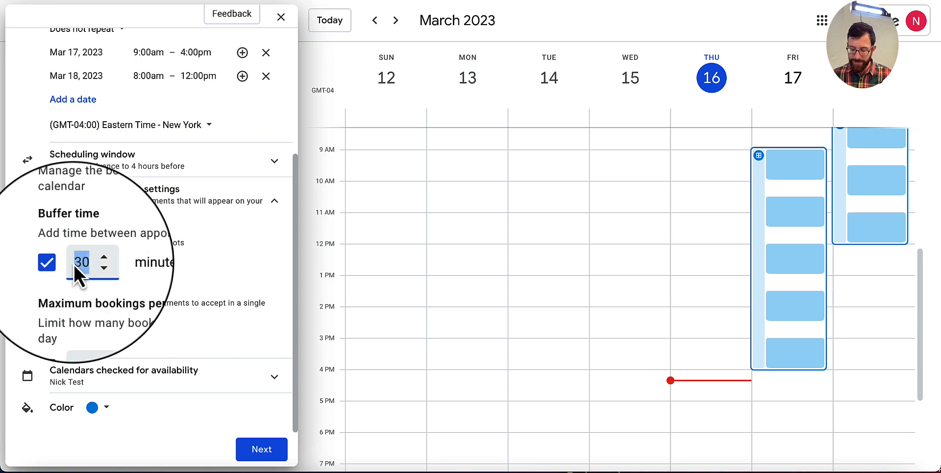
text(10)
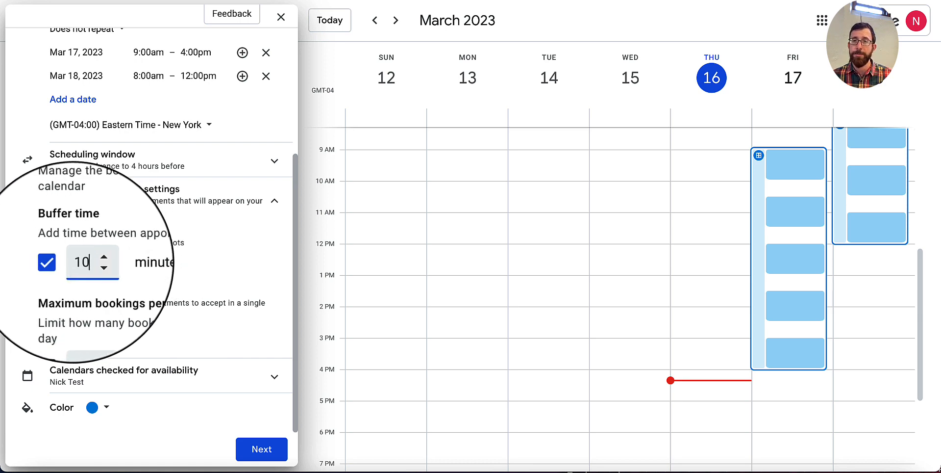
key(Tab)
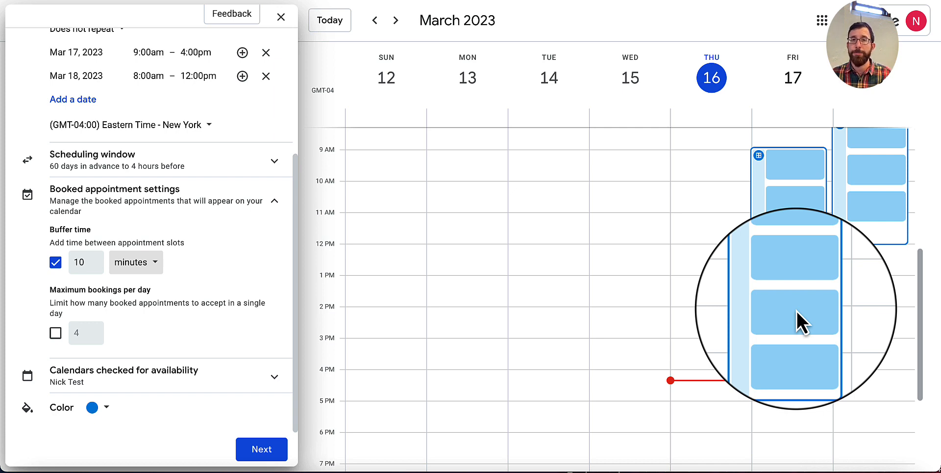
Try a buffer time of 1 hour between appointment slots and turn the buffer off again.
click(147, 267)
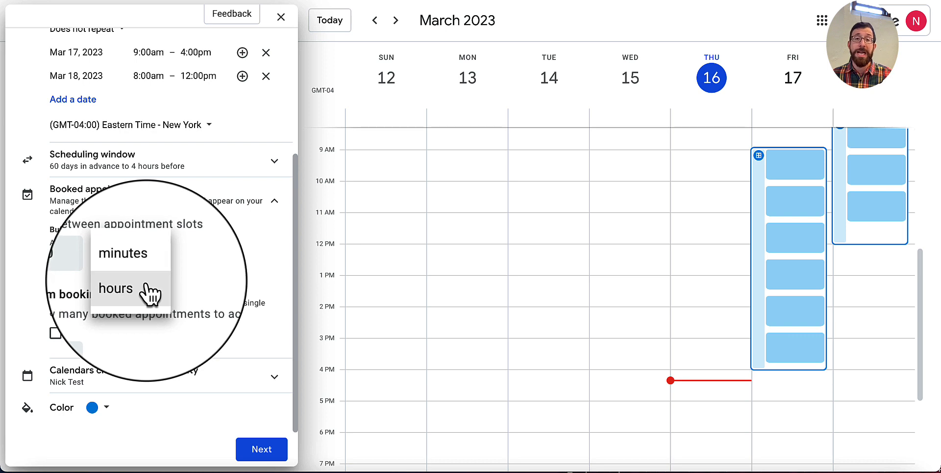
click(146, 284)
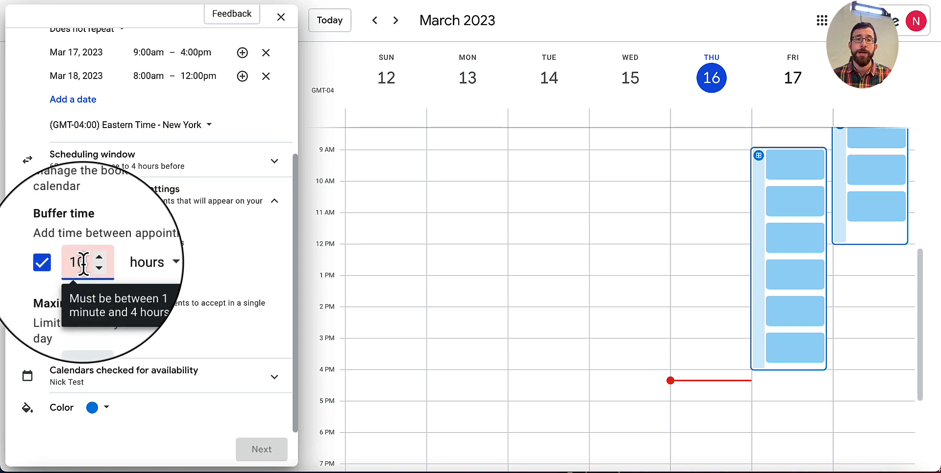
key(BackSpace)
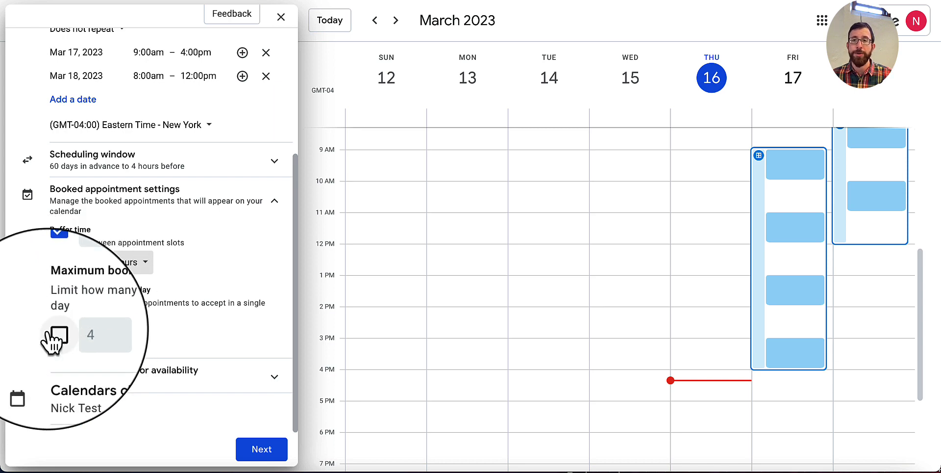
click(55, 262)
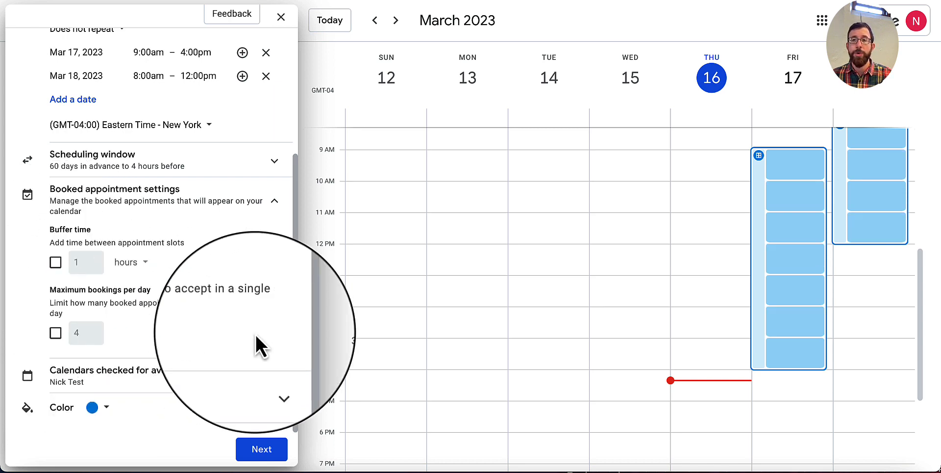
Turn on the maximum bookings per day limit and set it to 3.
click(55, 332)
drag(82, 334, 71, 334)
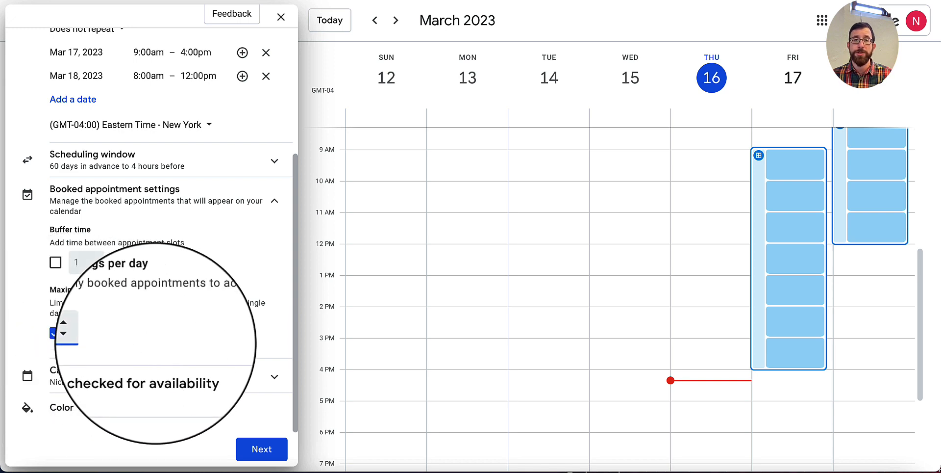
text(3)
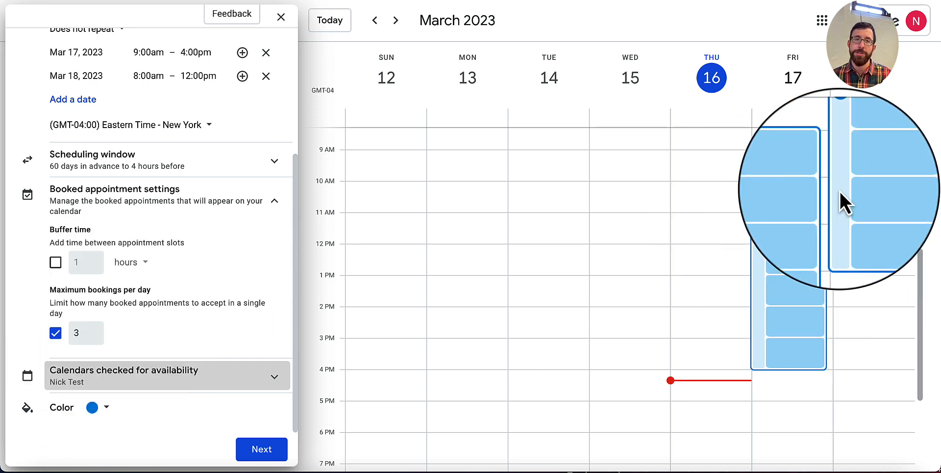
Turn off the maximum bookings per day limit and collapse the booked appointment settings.
click(55, 335)
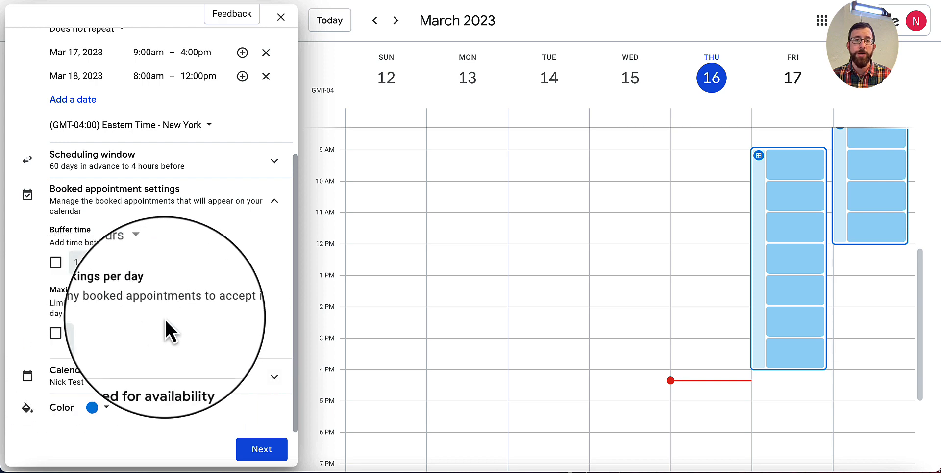
click(275, 201)
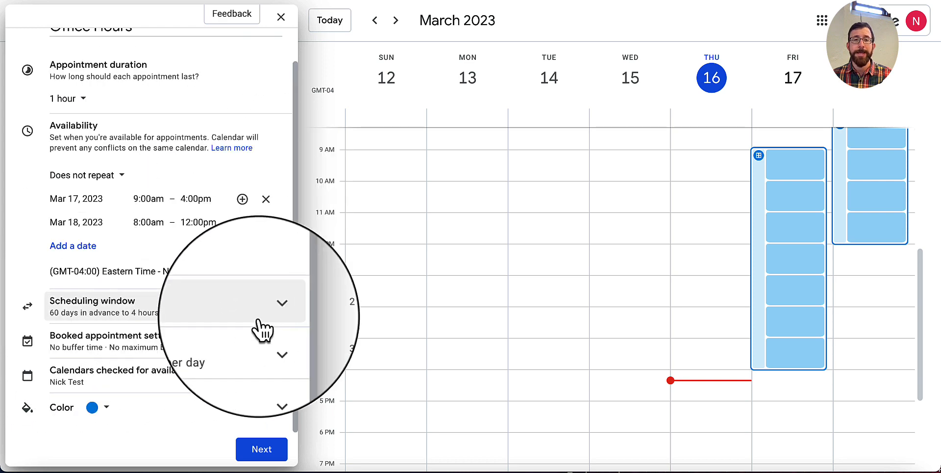
Examine the calendars checked for availability and the schedule's color label options, leaving the color labels unedited.
click(245, 380)
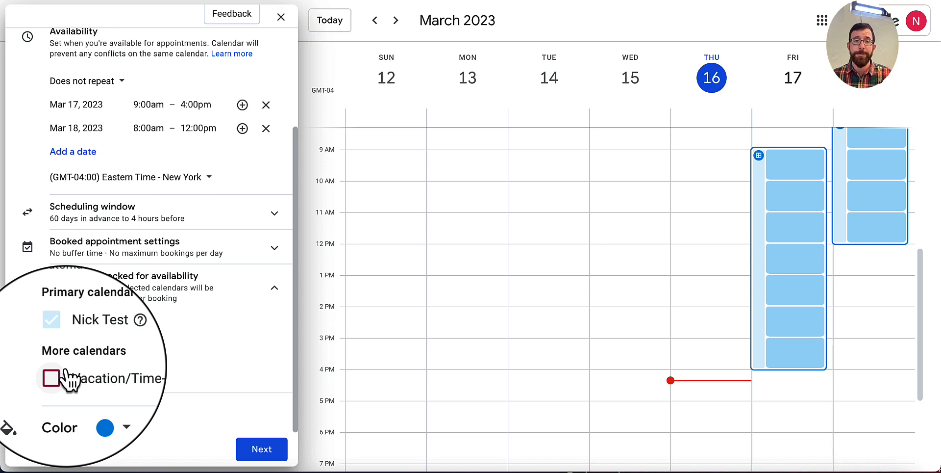
click(93, 412)
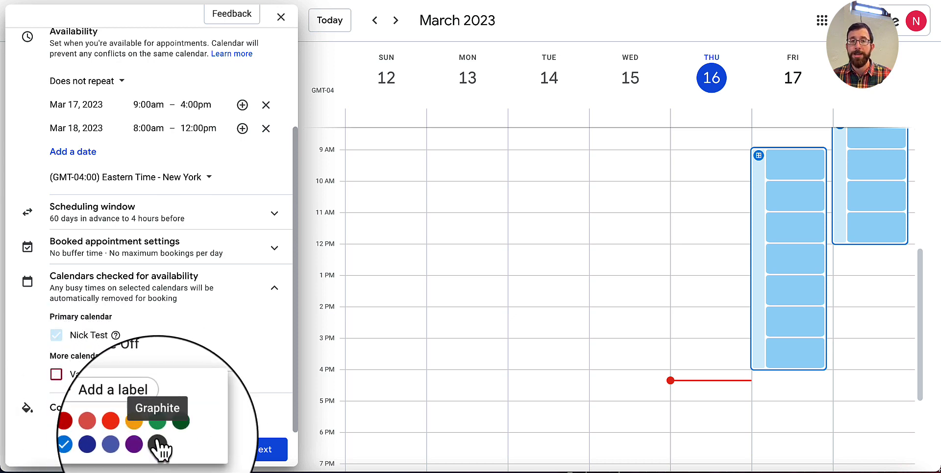
click(144, 414)
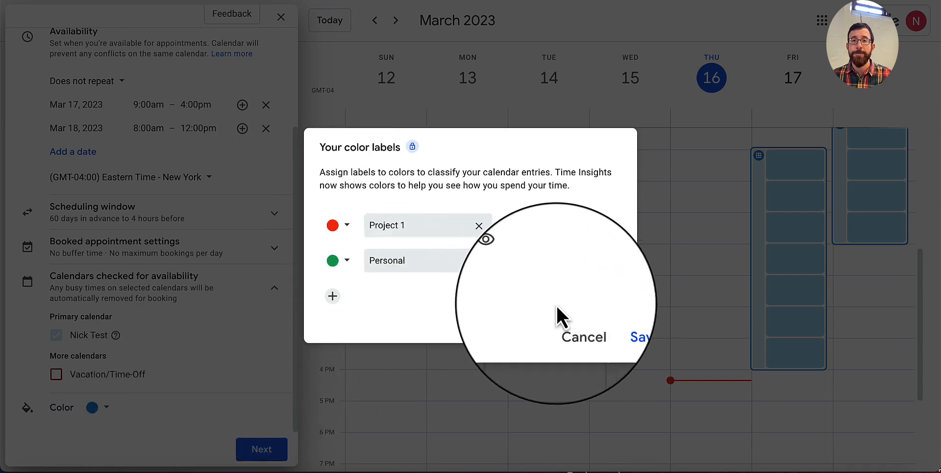
click(565, 328)
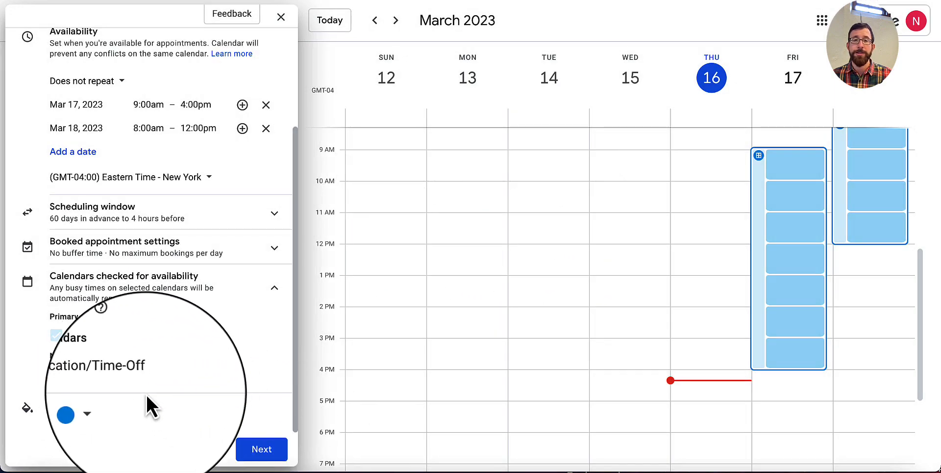
Continue to the booking page details and set the meeting location to Google Meet video conferencing.
click(265, 453)
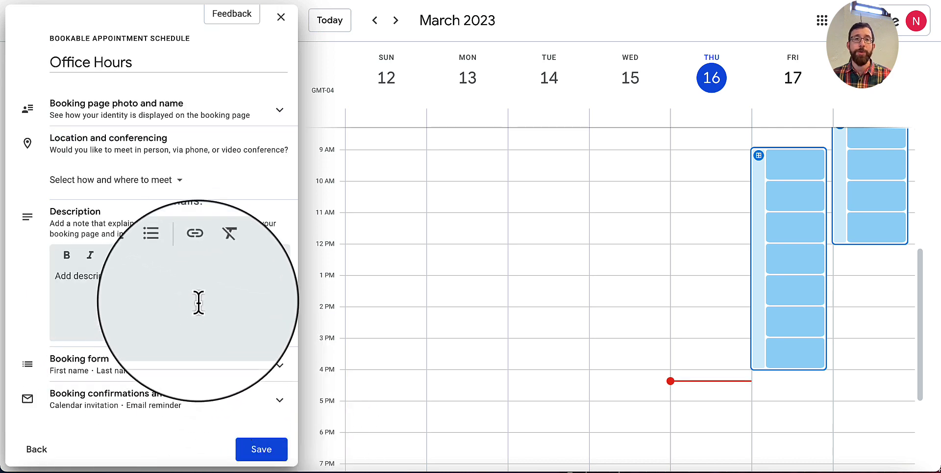
click(248, 108)
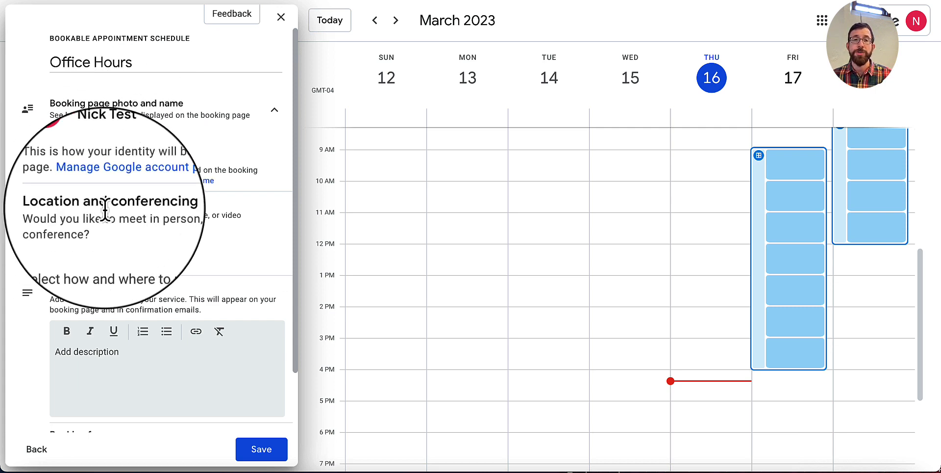
scroll(105, 210, down, 1)
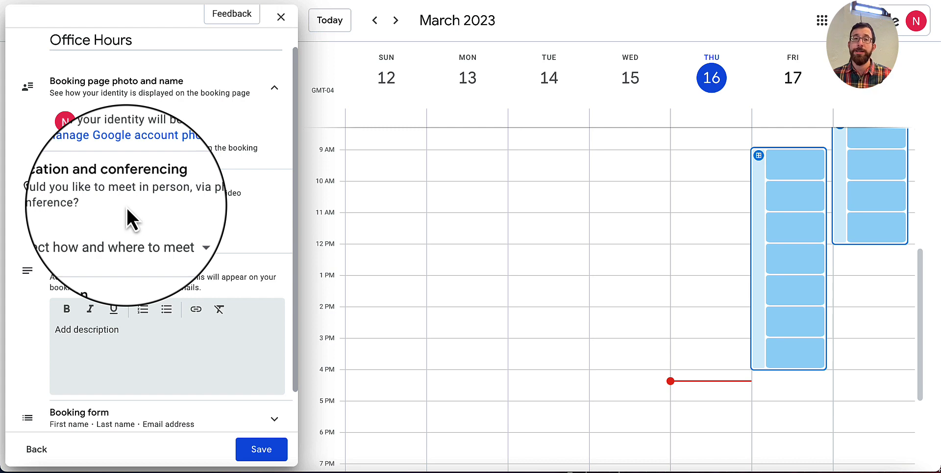
click(171, 234)
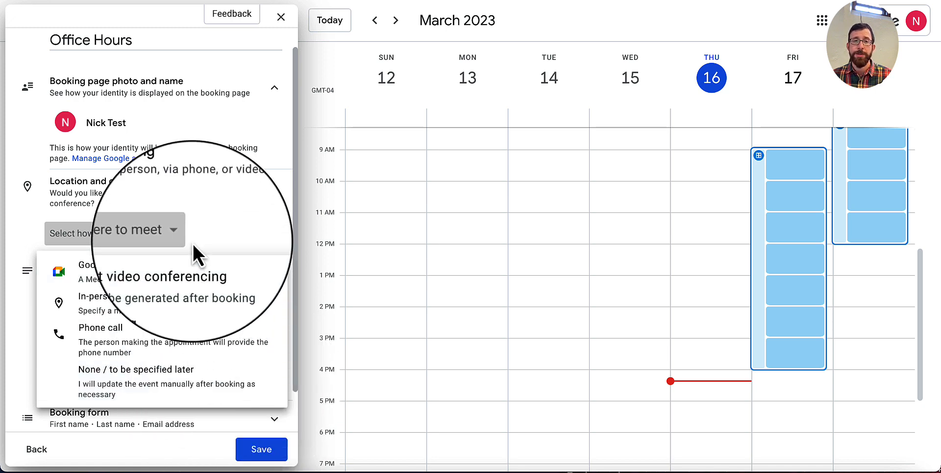
click(120, 282)
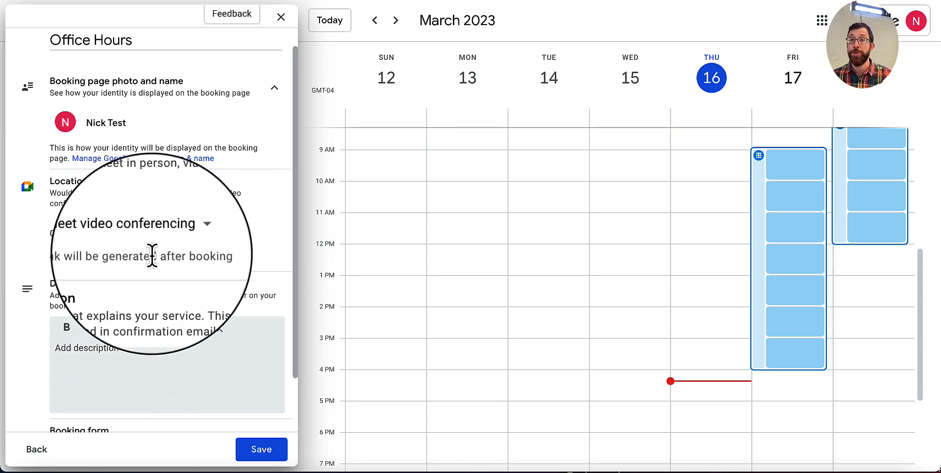
Enter the description "This is my office hours." followed by a second paragraph, "Be sure to book ahead of time.".
scroll(153, 255, down, 1)
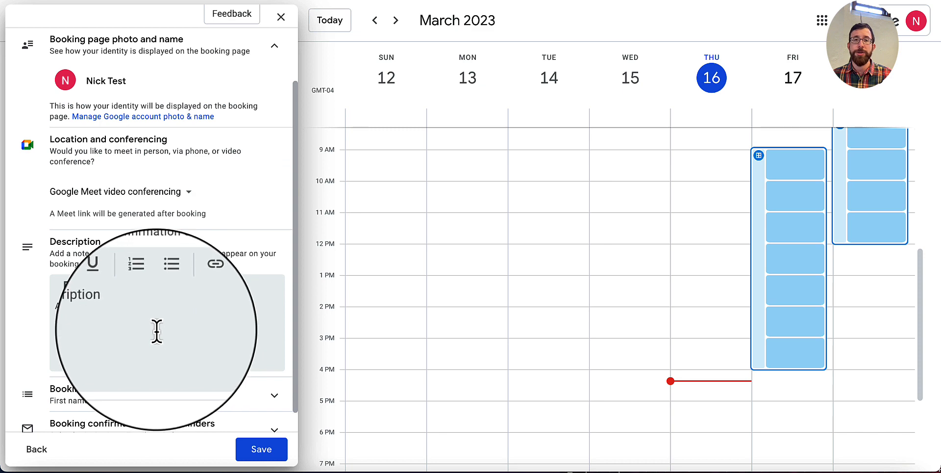
scroll(157, 331, up, 3)
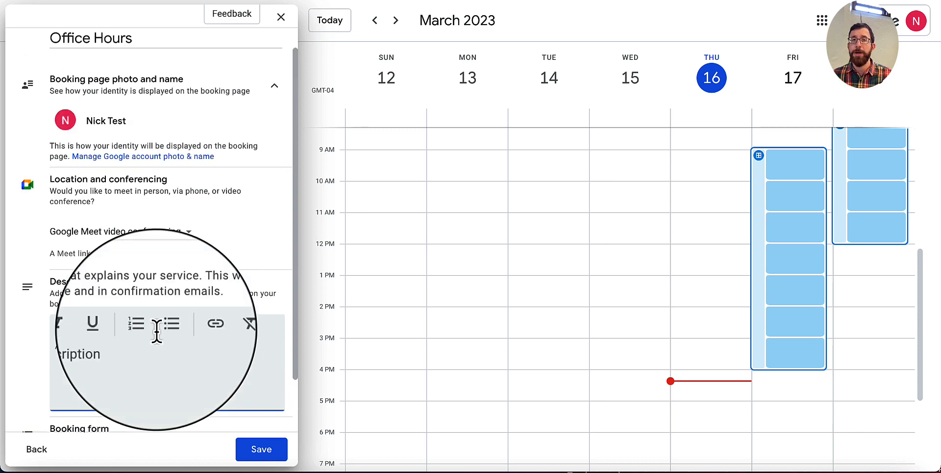
scroll(157, 331, down, 3)
text(Thi)
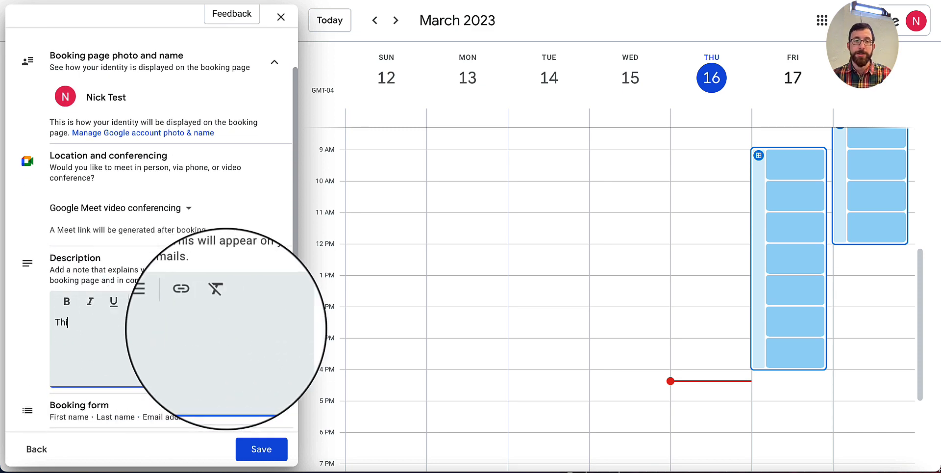
text(s is my office)
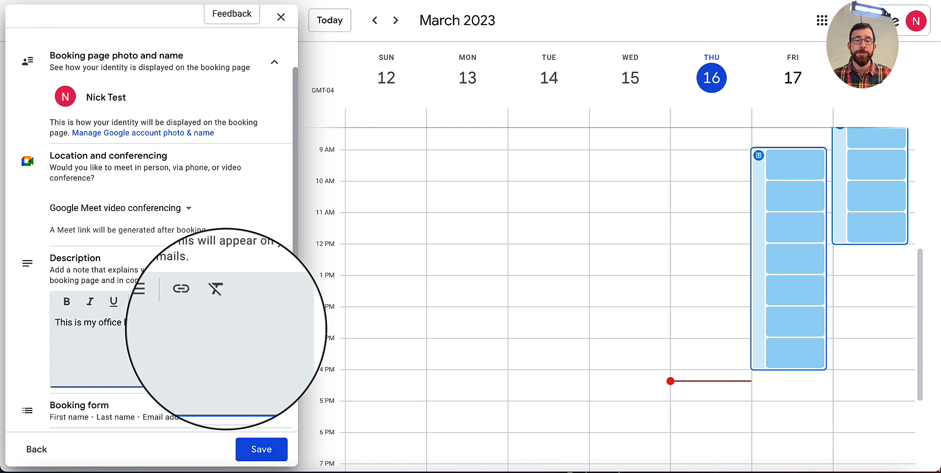
text( Be sure to book a)
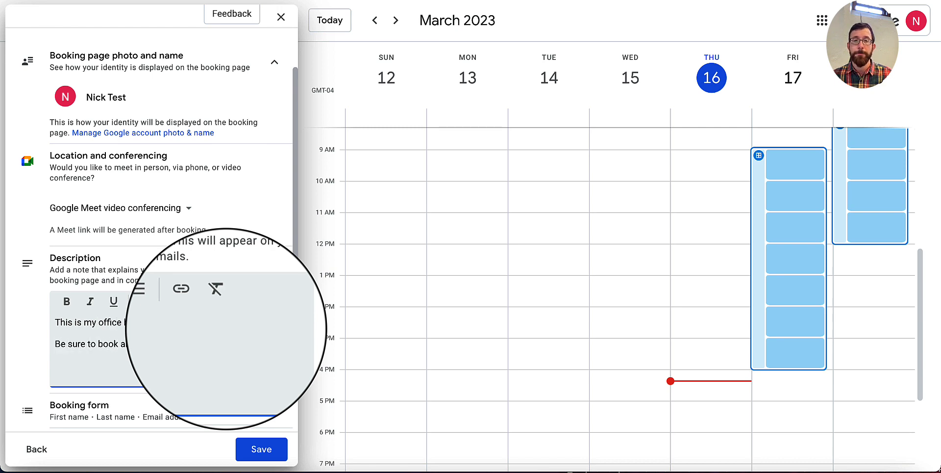
text( ime.)
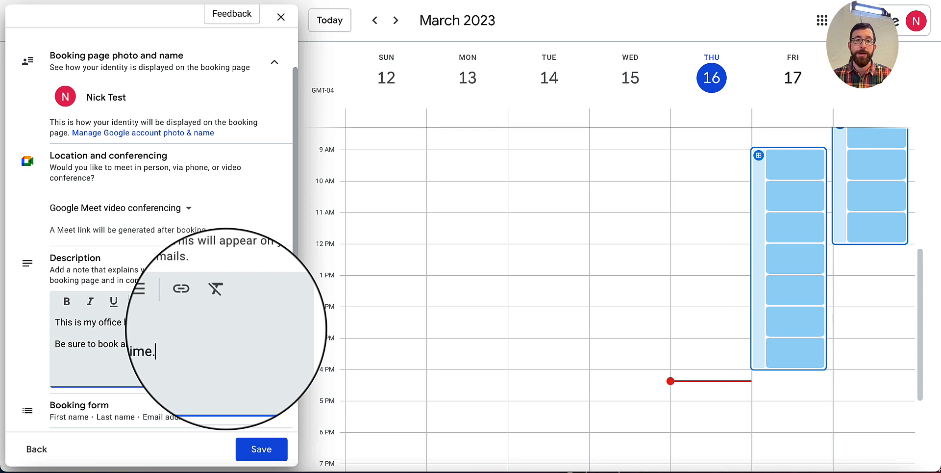
Make the description's second paragraph, "Be sure to book ahead of time.", bold.
triple_click(59, 344)
key(ctrl+b)
click(217, 338)
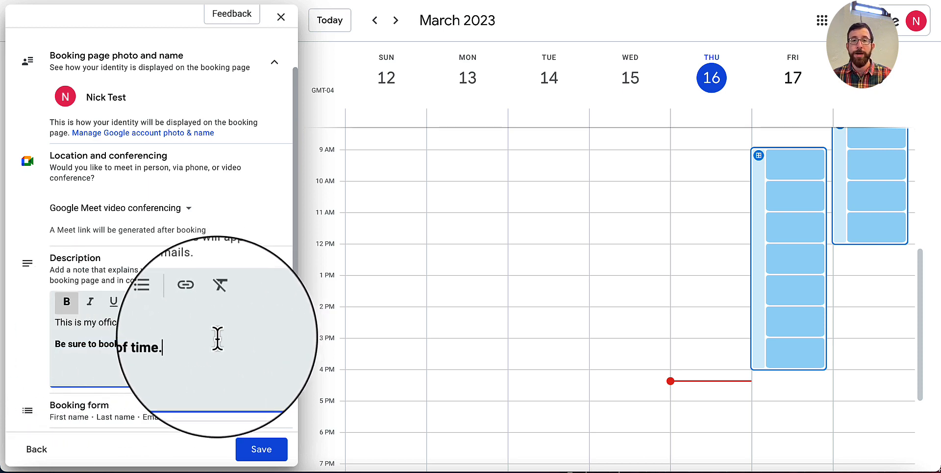
Add a required custom item "What are we meeting about?" to the booking form.
scroll(229, 338, down, 1)
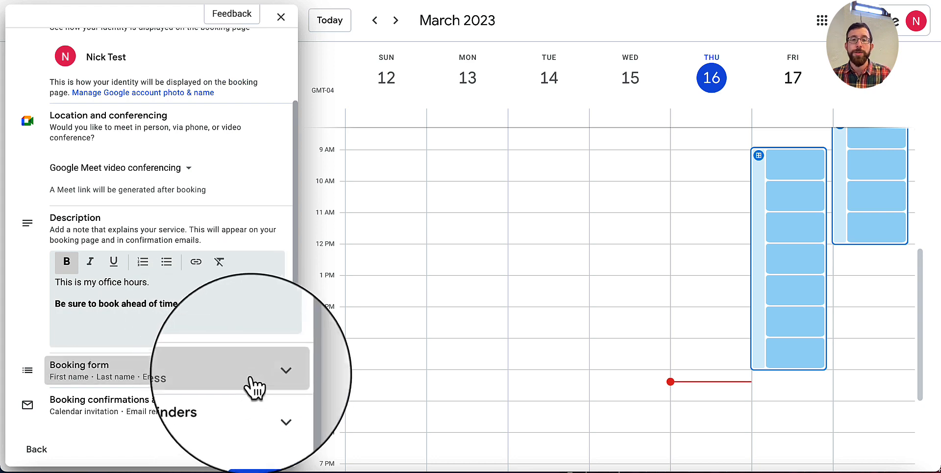
click(282, 381)
scroll(253, 333, down, 2)
scroll(252, 331, down, 1)
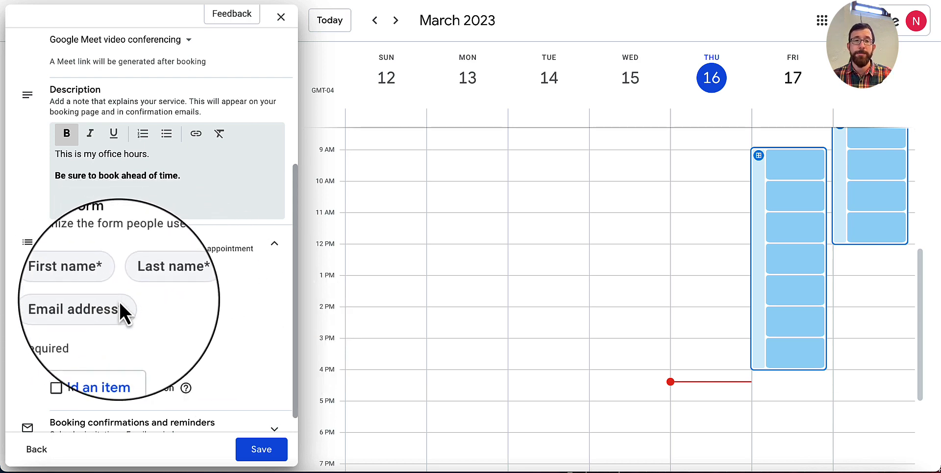
scroll(132, 309, down, 1)
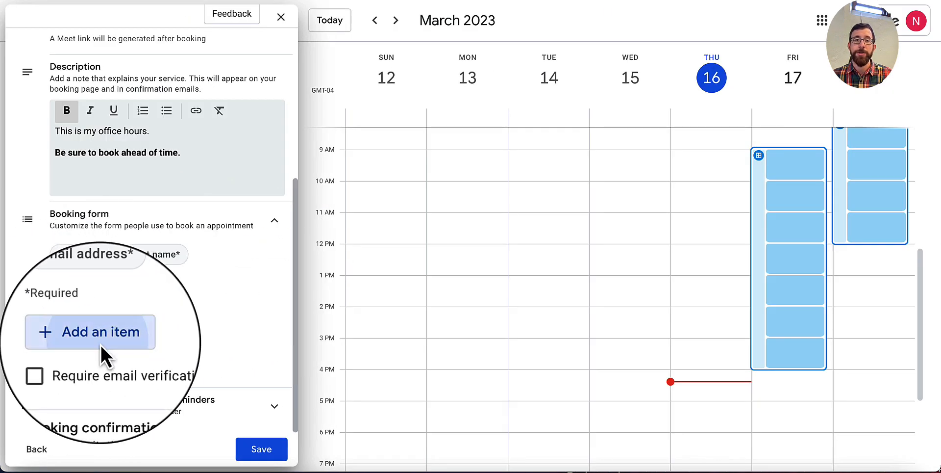
click(100, 343)
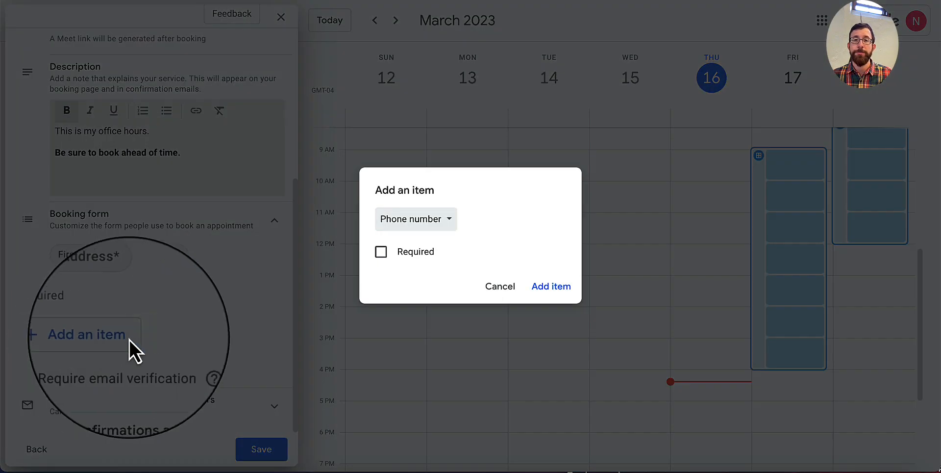
click(446, 222)
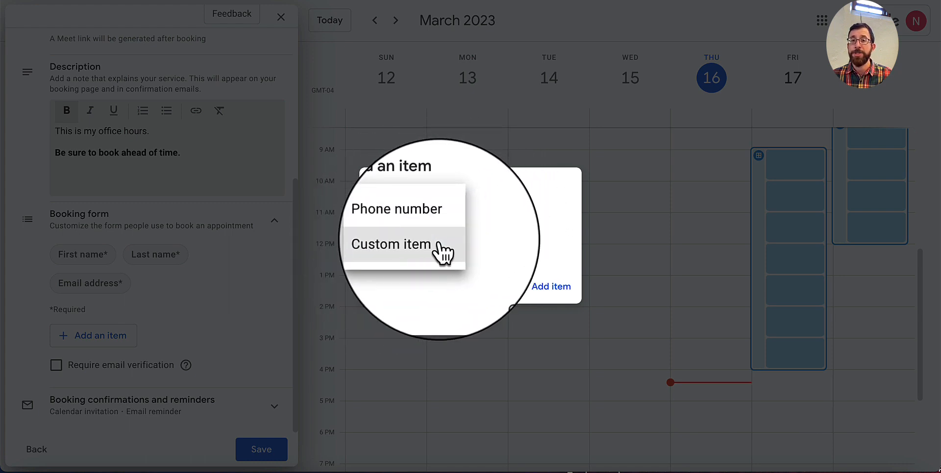
click(441, 242)
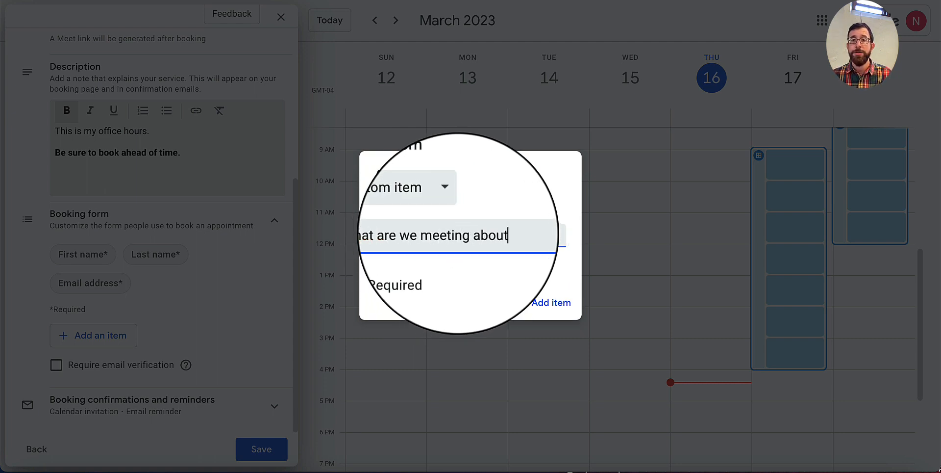
click(381, 269)
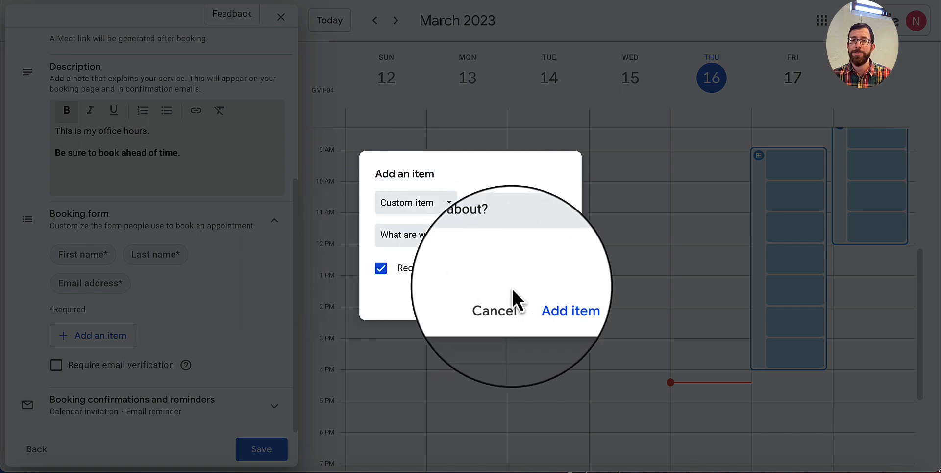
click(551, 303)
scroll(113, 343, down, 1)
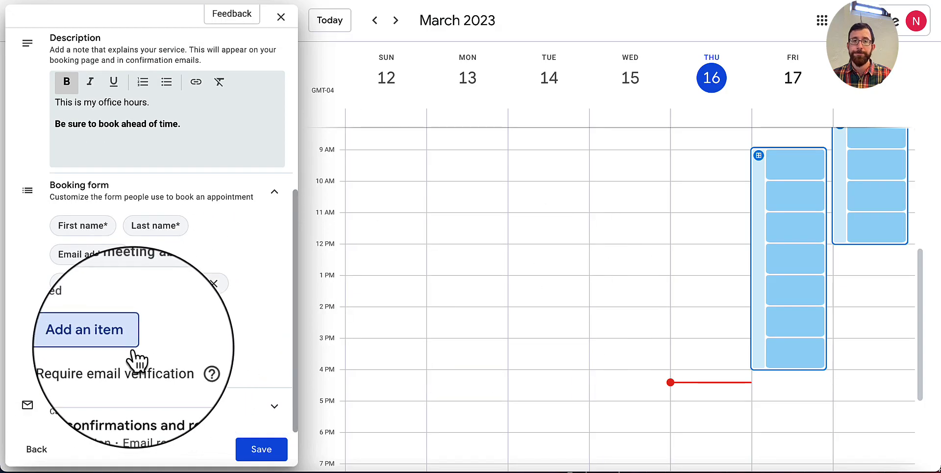
Add an optional custom item "What is your favorite color?" to the booking form.
click(98, 335)
click(436, 226)
click(437, 245)
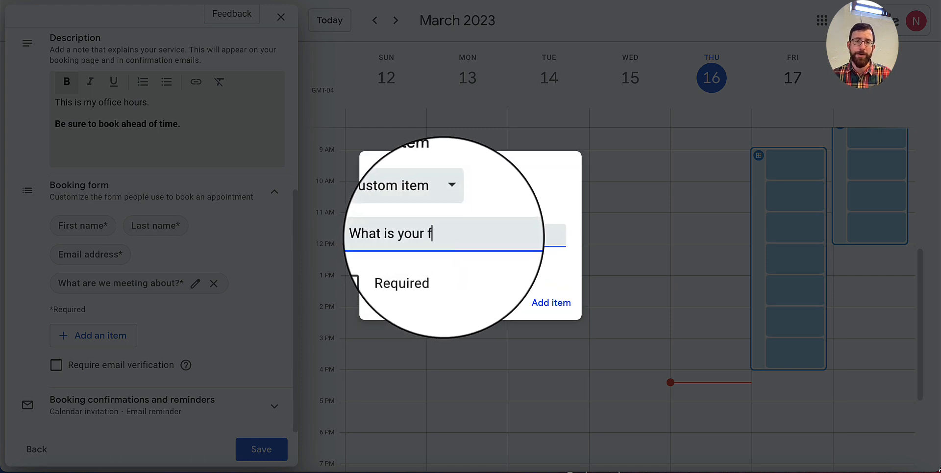
text(?)
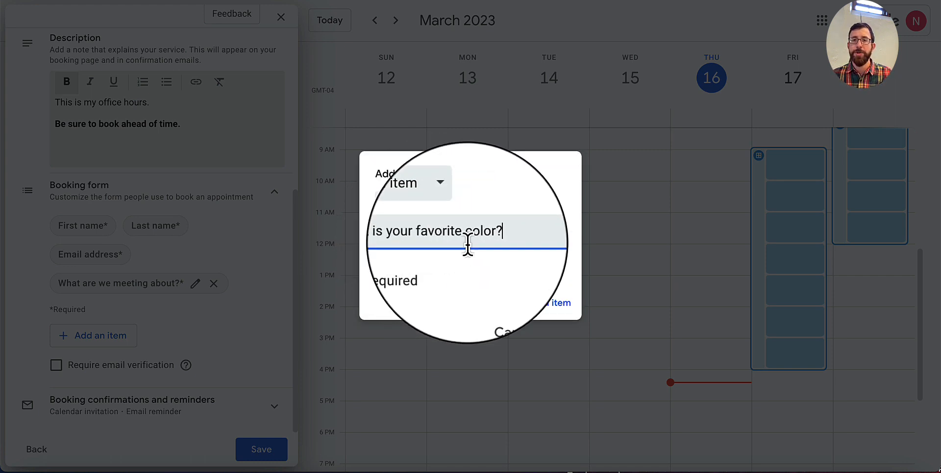
click(552, 303)
scroll(242, 301, down, 1)
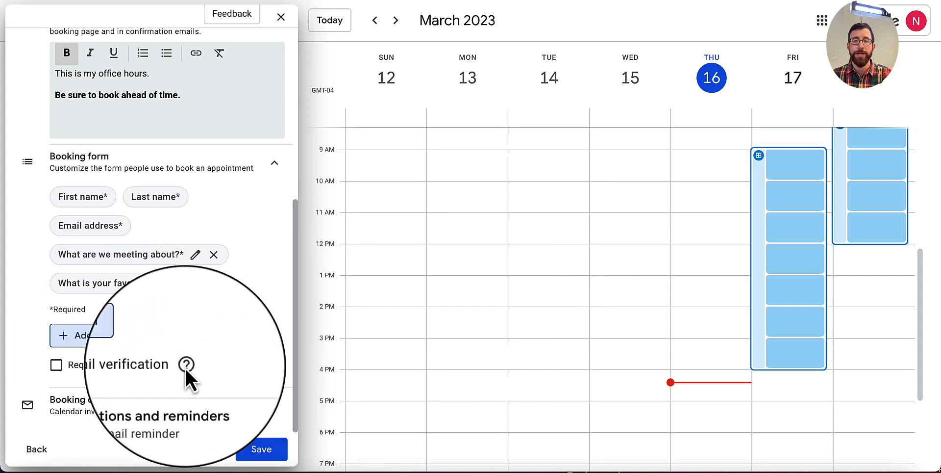
Examine the email verification explanation and the booking confirmation settings, including the timing options for the email reminder.
mouse_move(185, 368)
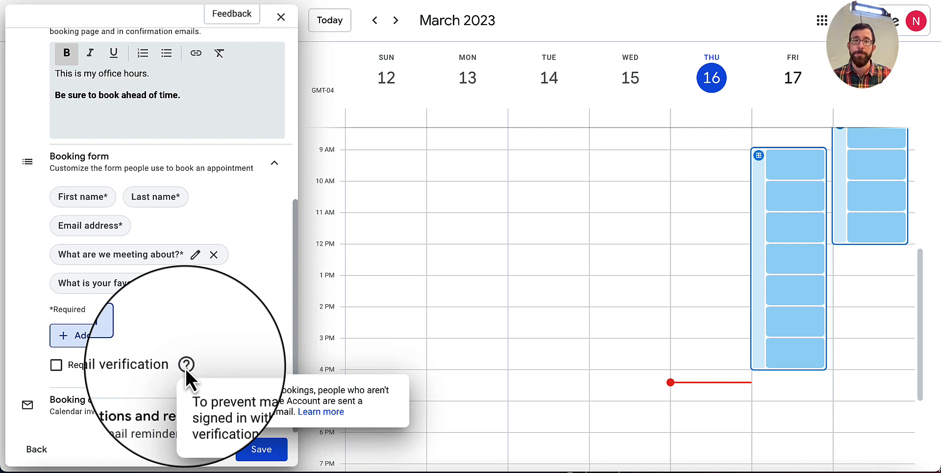
click(246, 161)
click(260, 411)
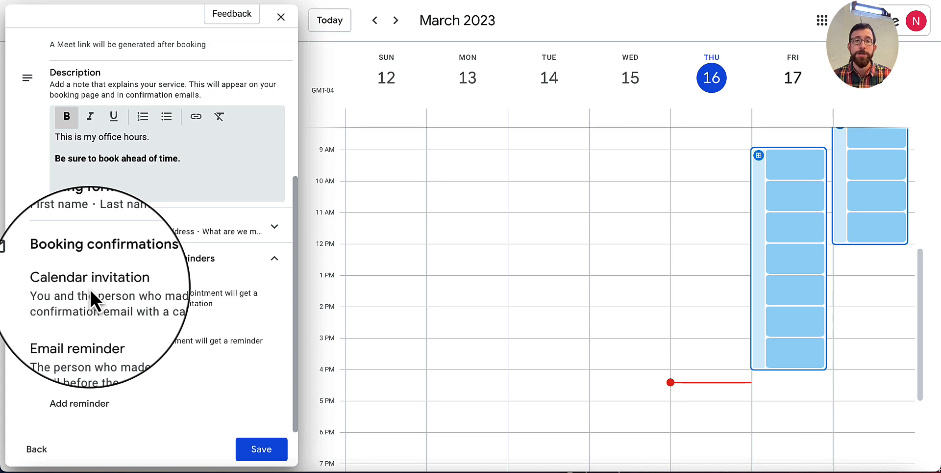
click(108, 377)
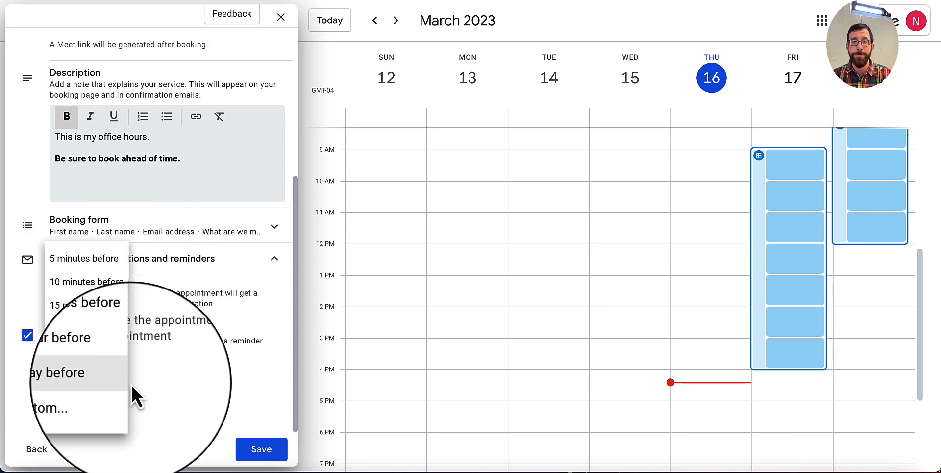
click(128, 383)
Try adding a second email reminder and remove it again.
click(95, 413)
scroll(125, 390, down, 1)
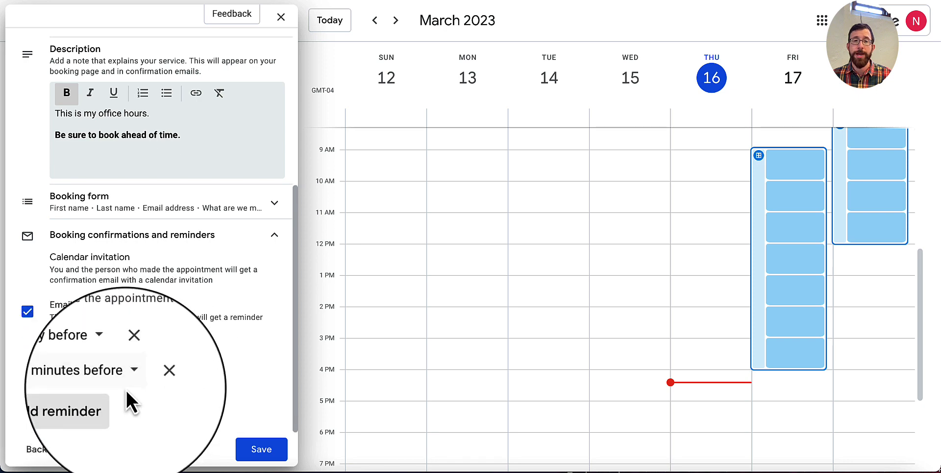
click(160, 379)
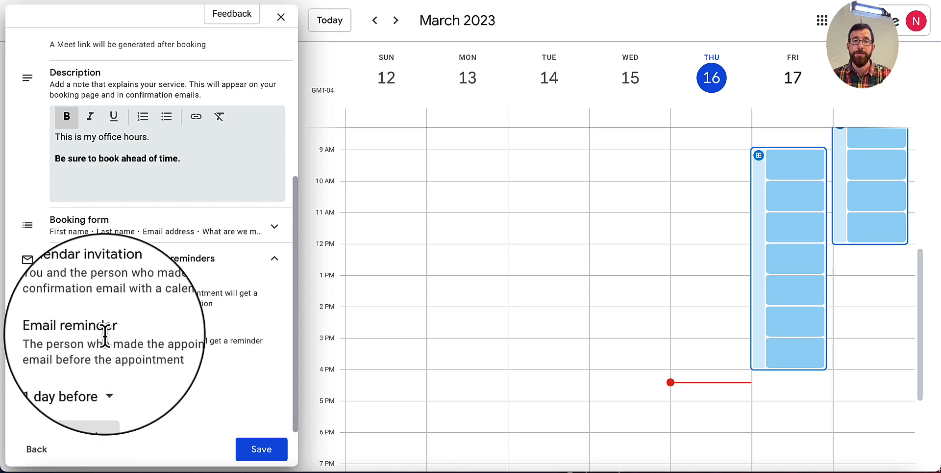
Save the Office Hours appointment schedule.
click(261, 454)
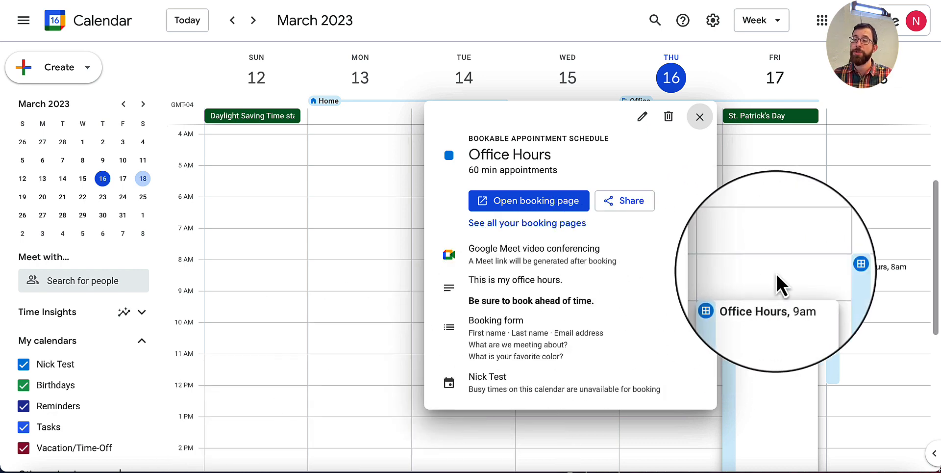
Open the booking page of the Office Hours schedule from its Friday, March 17 block in the calendar.
click(700, 116)
scroll(759, 194, down, 1)
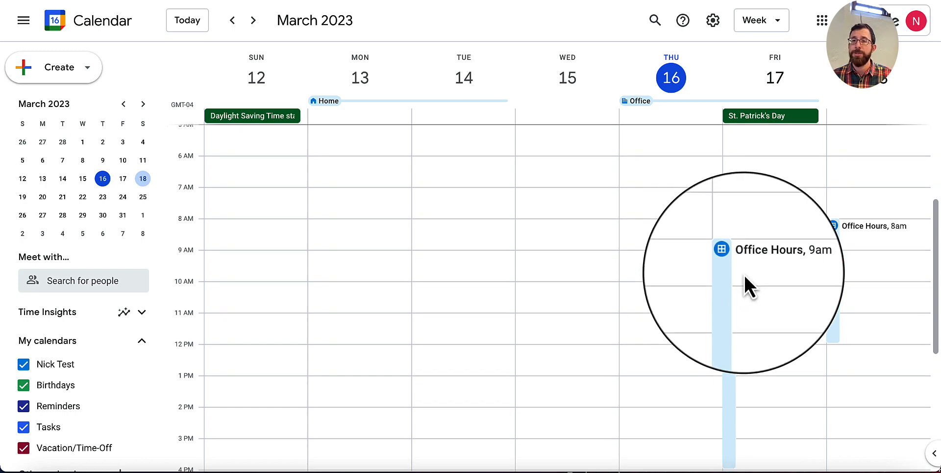
scroll(744, 274, down, 2)
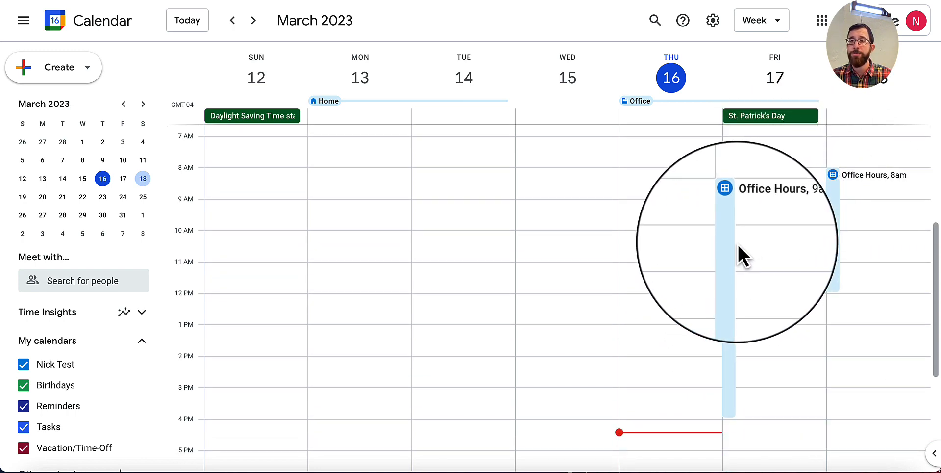
click(731, 248)
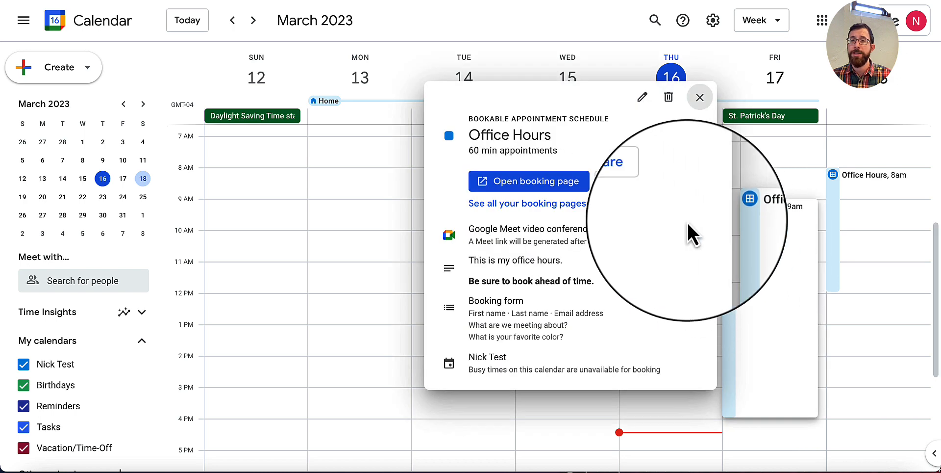
click(552, 184)
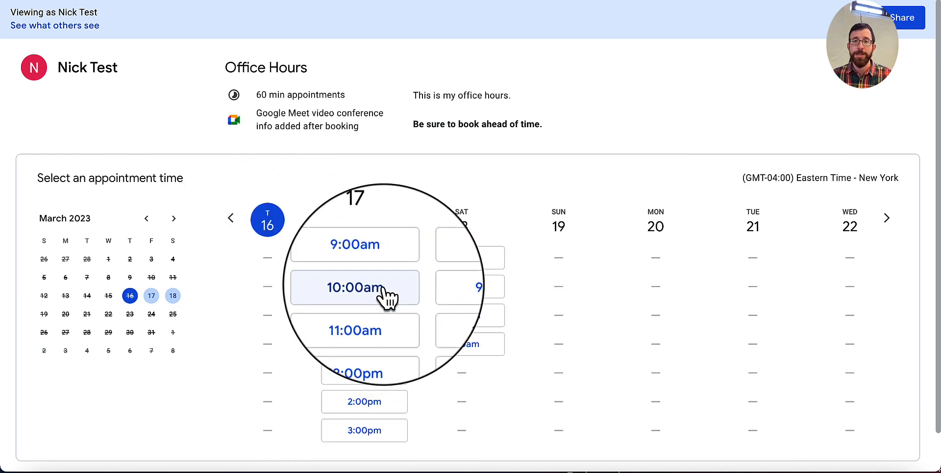
Examine the full booking form for the Friday, March 17, 10:00am slot, including the custom questions, and cancel it without booking.
click(384, 287)
scroll(458, 231, down, 2)
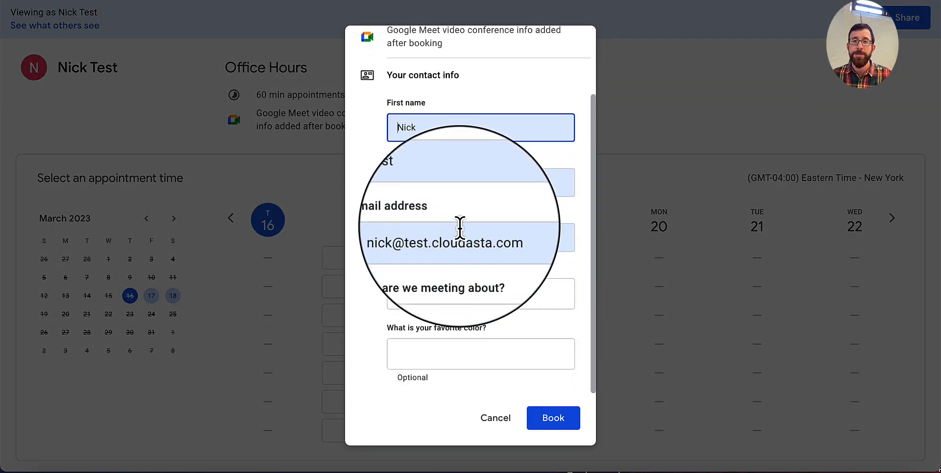
scroll(460, 230, up, 3)
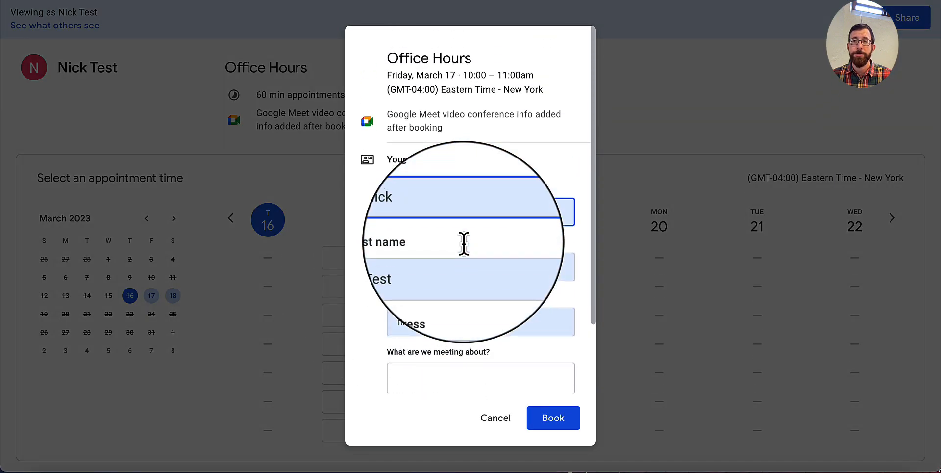
scroll(464, 244, down, 2)
scroll(471, 295, down, 1)
click(494, 416)
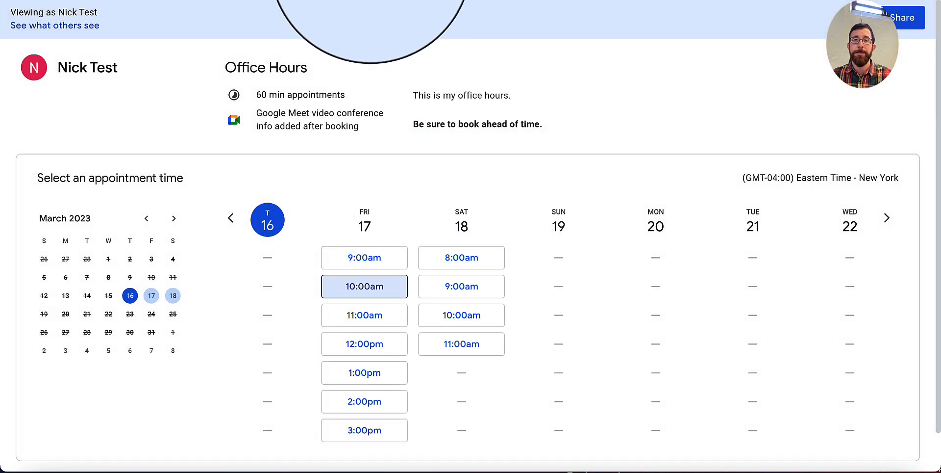
click(364, 0)
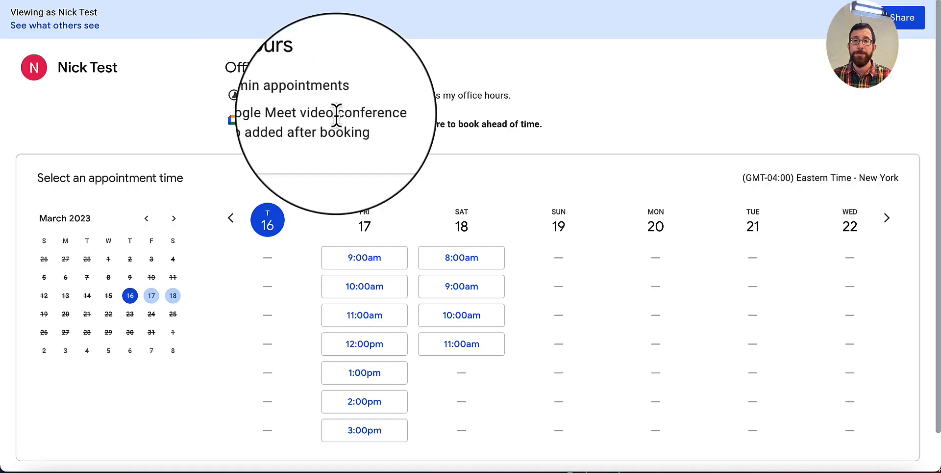
Book the Friday, March 17, 10:00am Office Hours slot, answering "What are we meeting about?" with "Something".
click(388, 281)
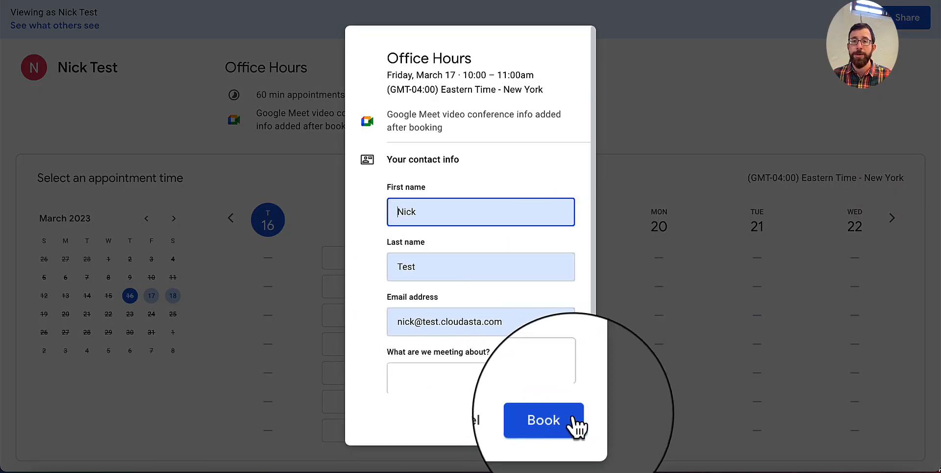
scroll(542, 375, down, 2)
click(496, 293)
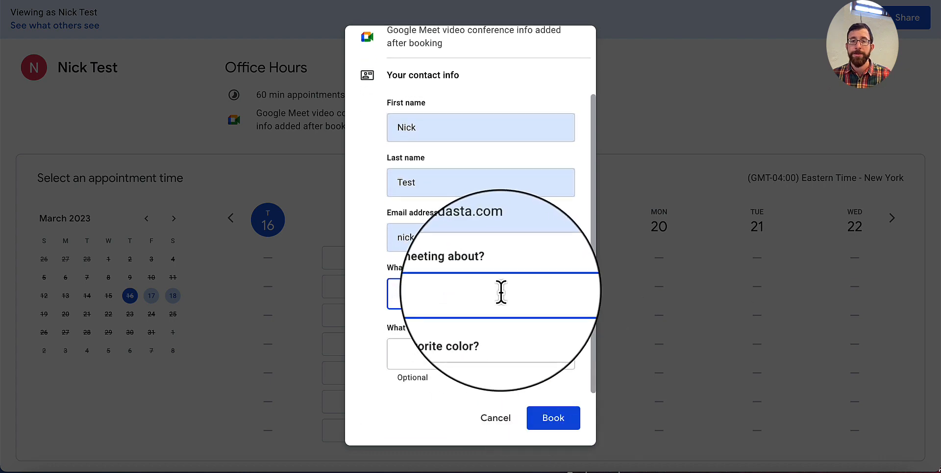
text(S)
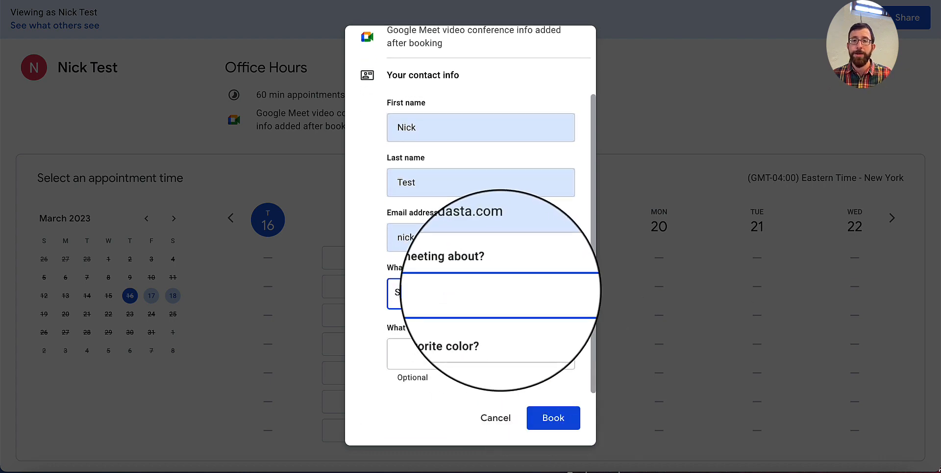
text(omething)
click(557, 420)
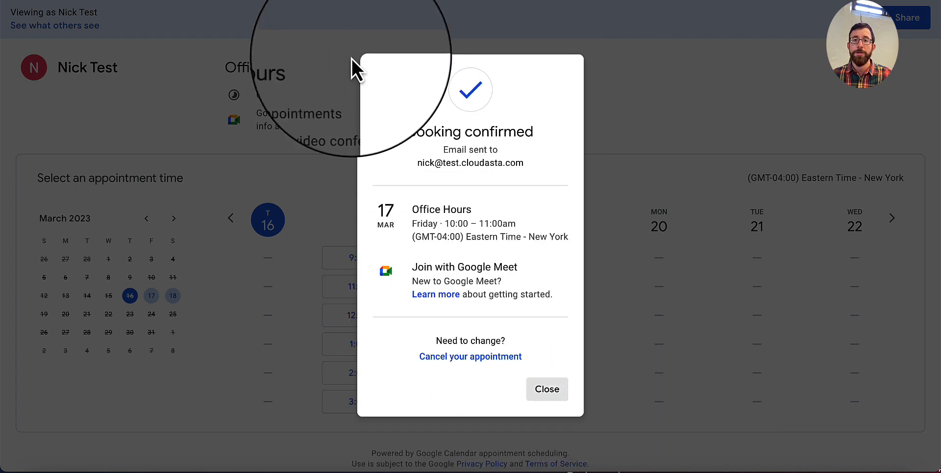
click(548, 389)
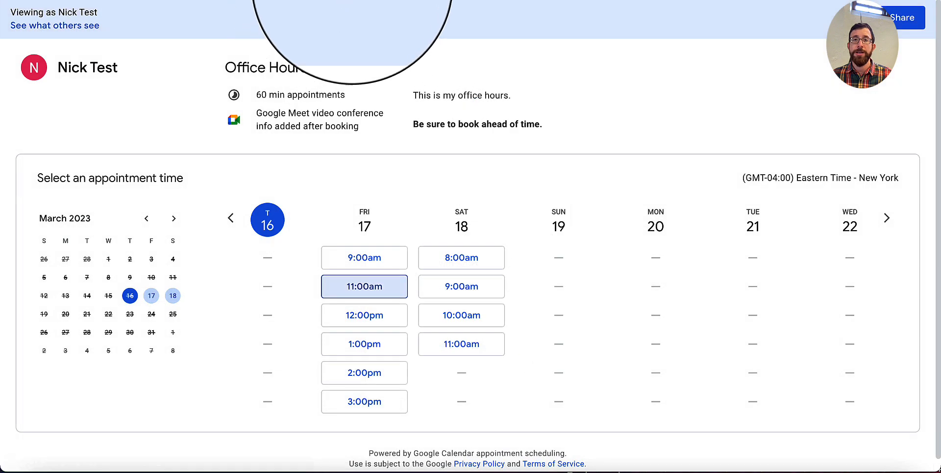
Return to the calendar and review the details of the booked Friday, March 17, 10 – 11am appointment, dismissing the tips.
click(368, 0)
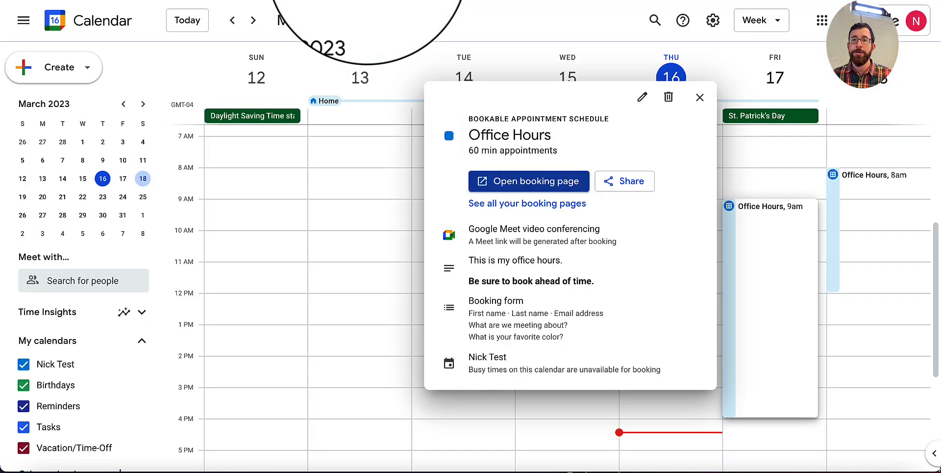
click(701, 101)
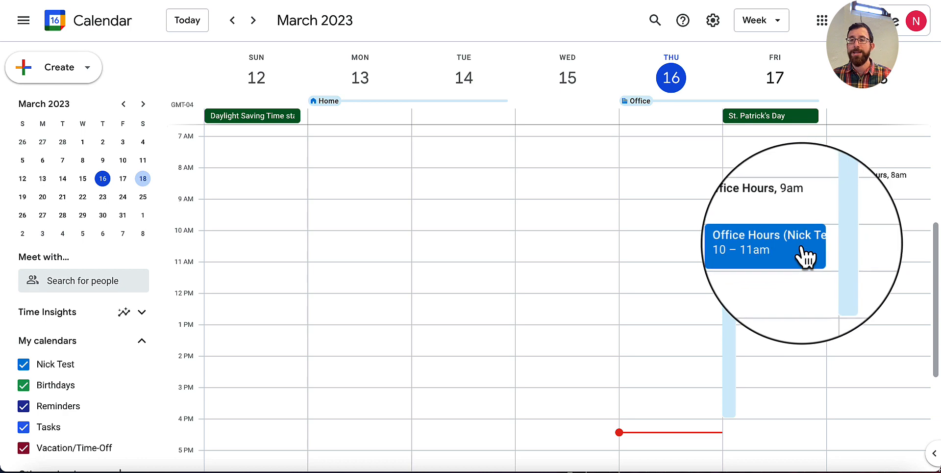
click(803, 249)
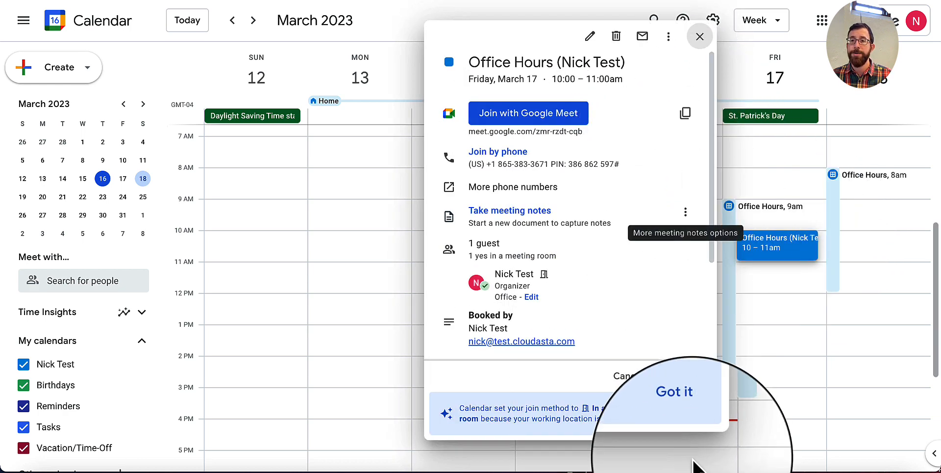
click(680, 414)
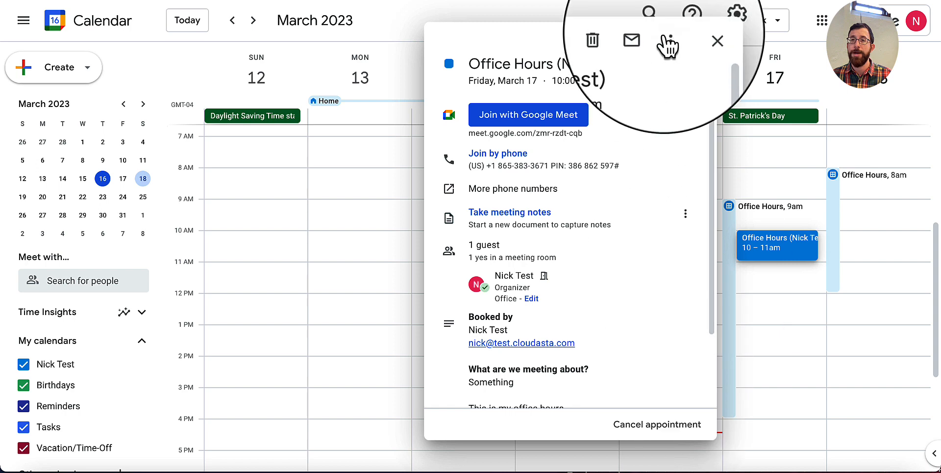
click(700, 42)
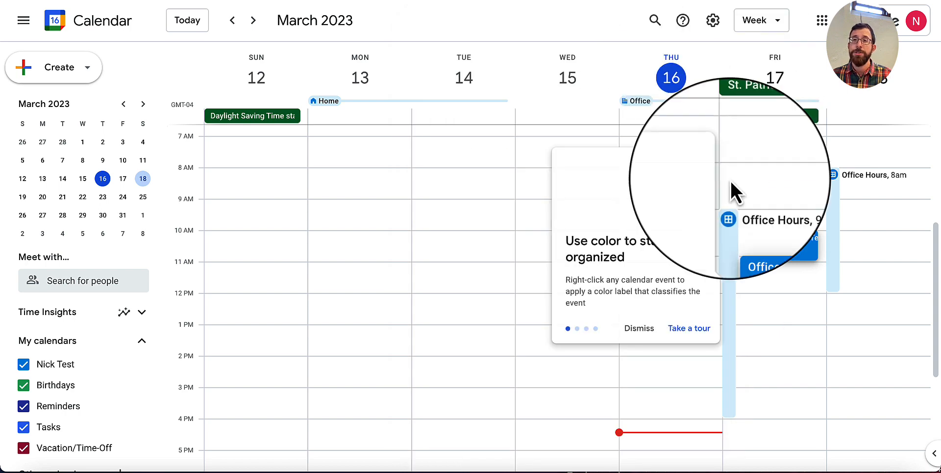
click(632, 343)
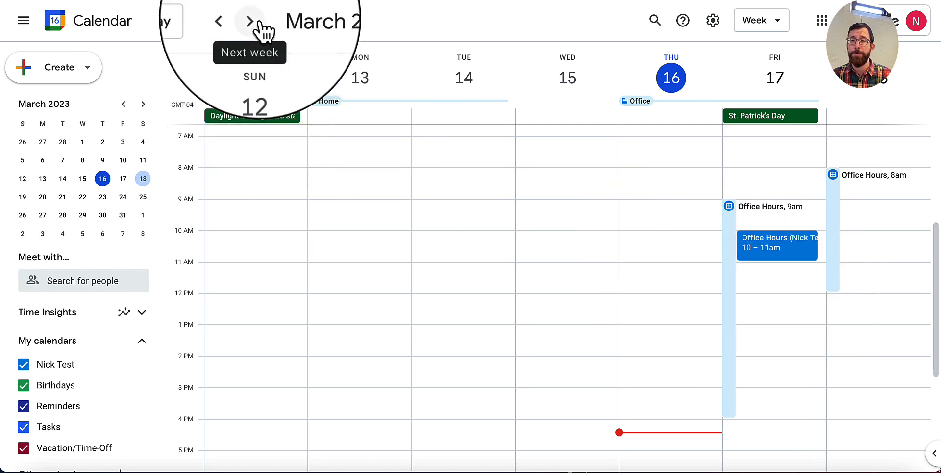
Add Monday, March 20, 8:00am – 12:00pm as availability to the existing Office Hours appointment schedule.
click(253, 20)
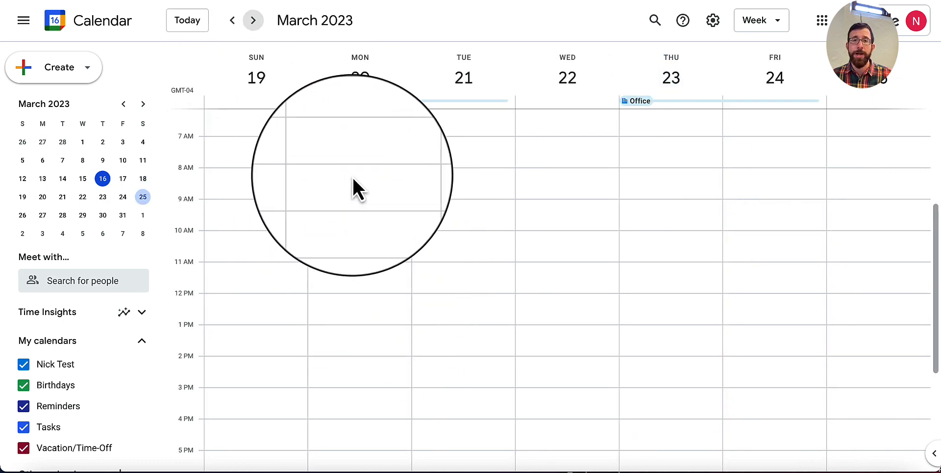
drag(364, 176, 382, 292)
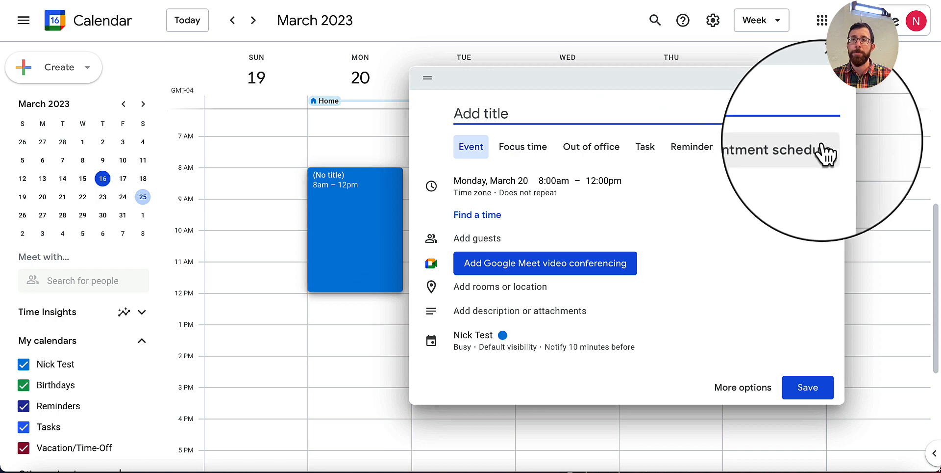
click(816, 147)
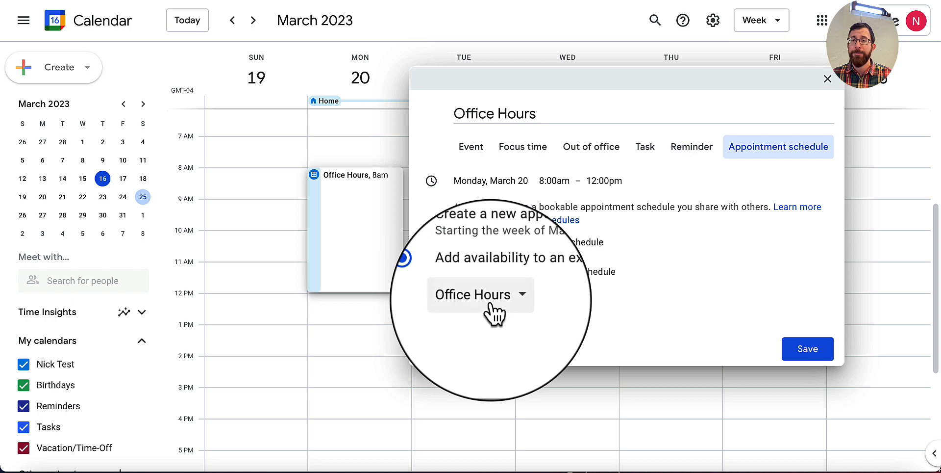
click(814, 351)
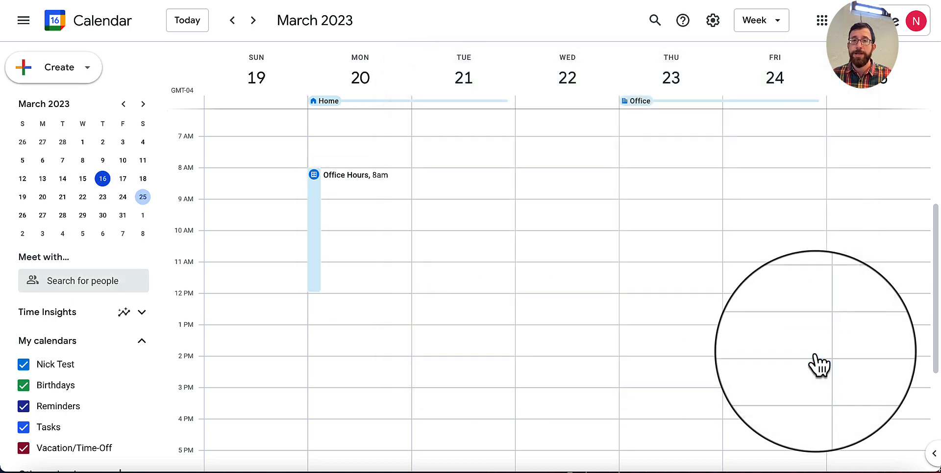
Check the Monday, March 20 slots on the Office Hours booking page and return to the calendar.
click(317, 199)
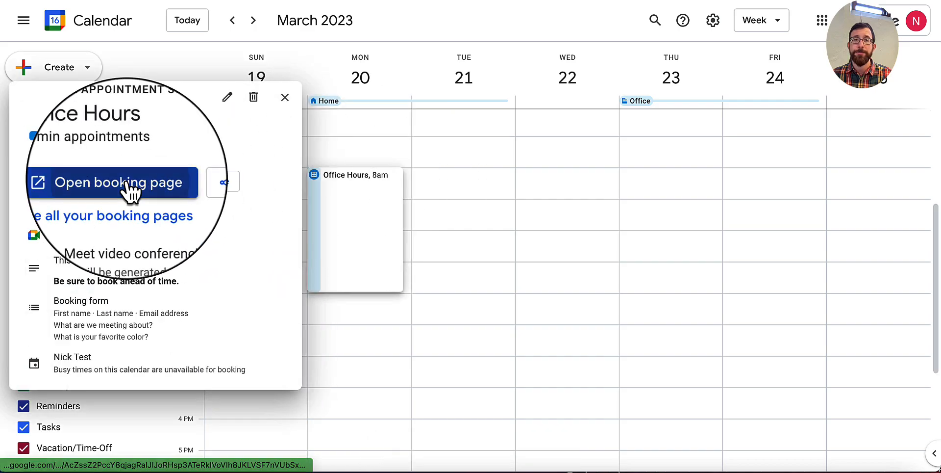
click(126, 183)
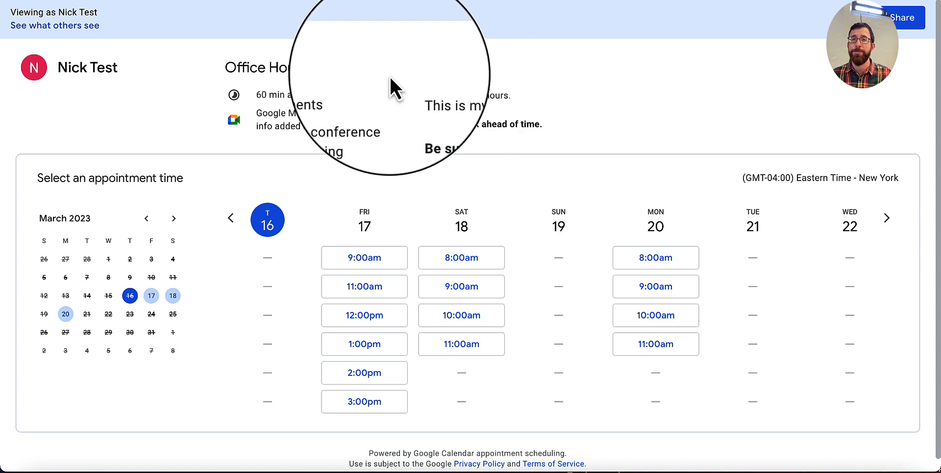
click(366, 0)
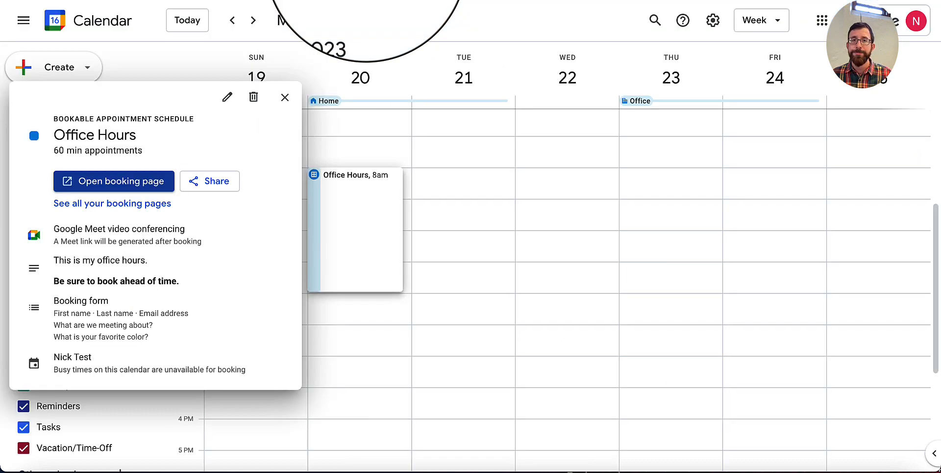
click(289, 97)
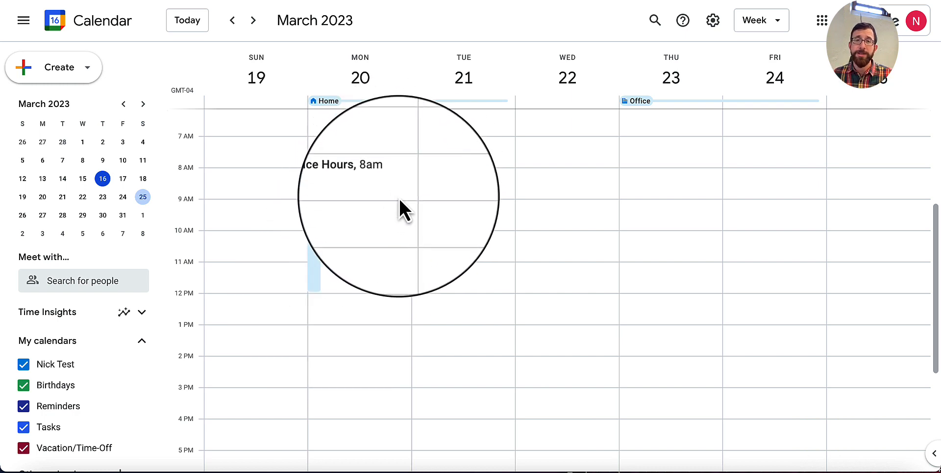
scroll(399, 199, up, 1)
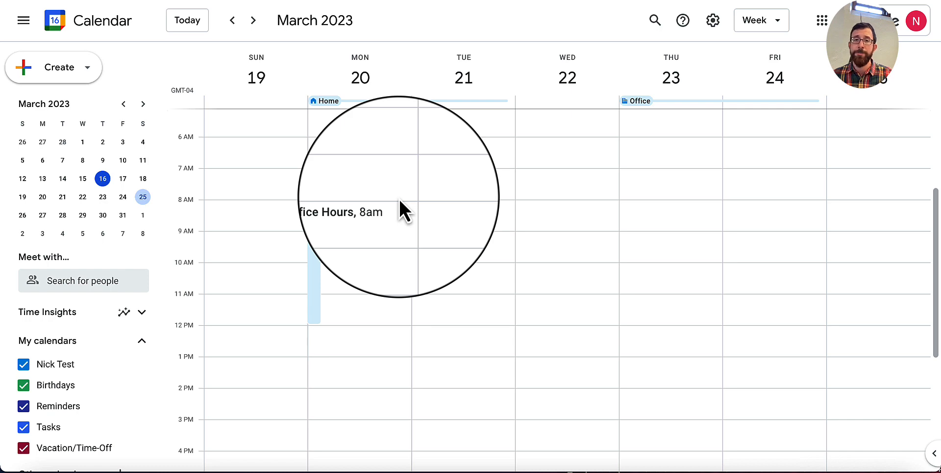
click(234, 21)
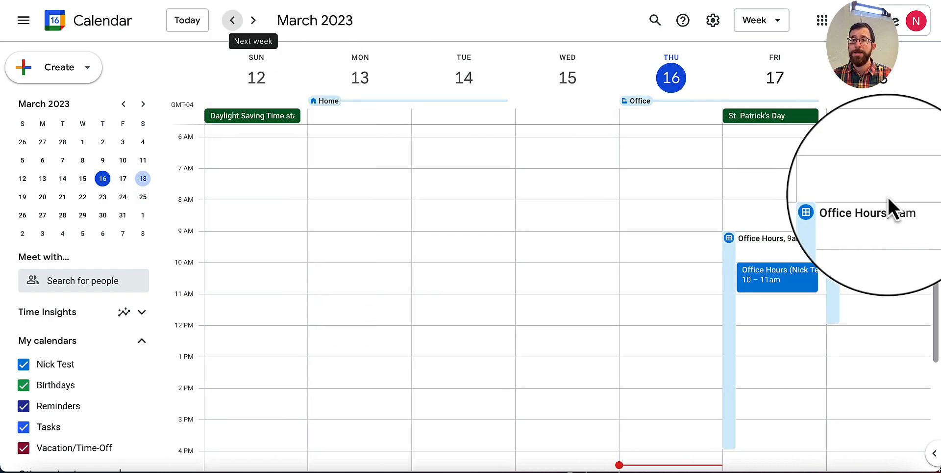
click(253, 21)
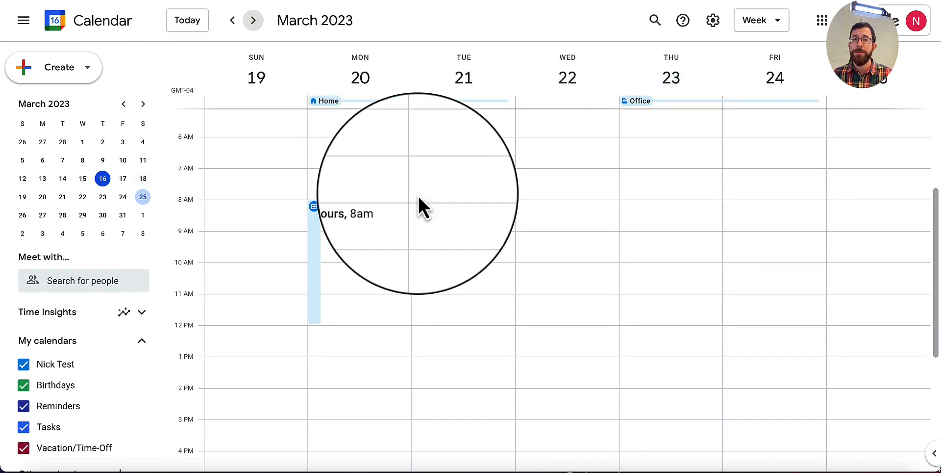
Start a new appointment schedule titled "Quick Check-In Sessions" for Tuesday, March 21, 1:00pm – 3:00pm.
scroll(427, 305, down, 1)
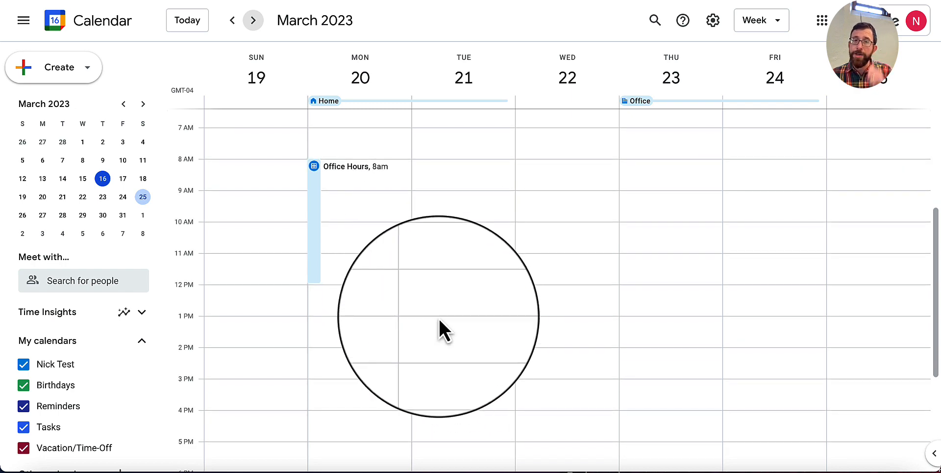
drag(425, 325, 446, 372)
click(659, 150)
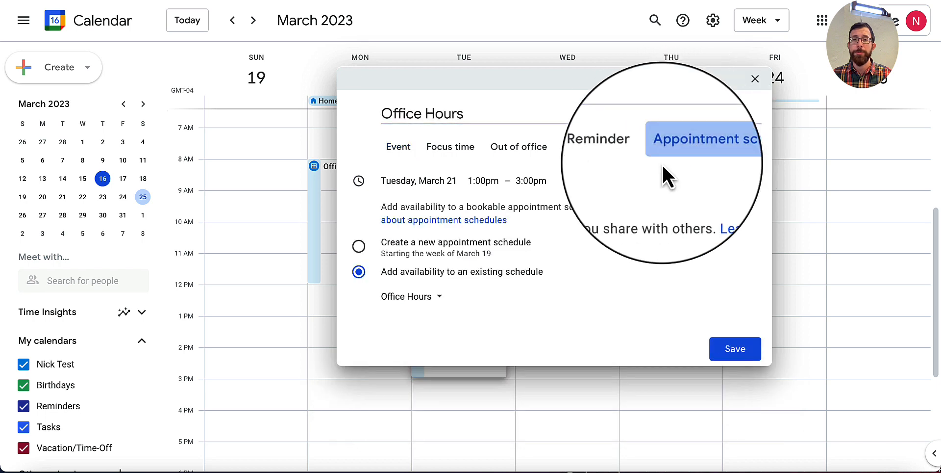
click(464, 244)
click(449, 114)
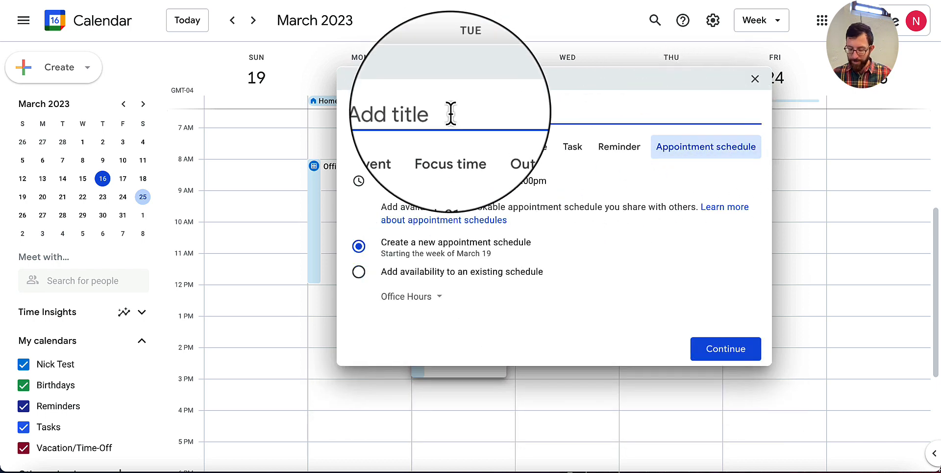
text(Quick Check)
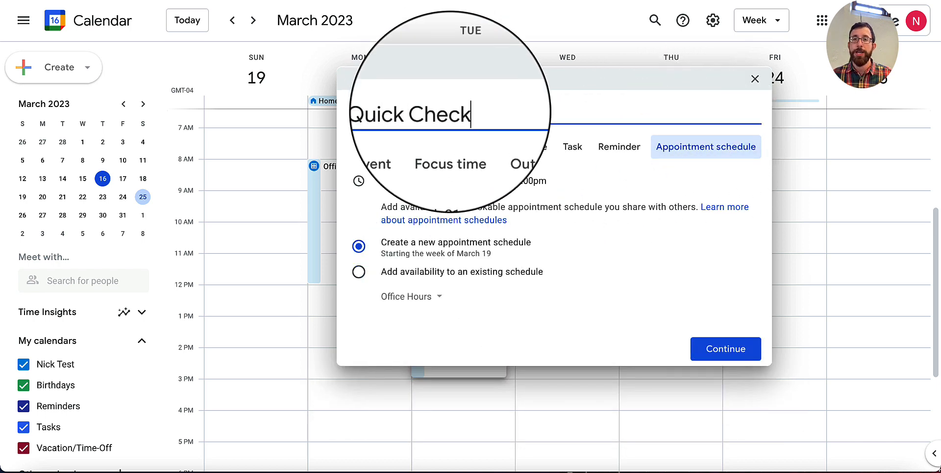
text(-In Sessi)
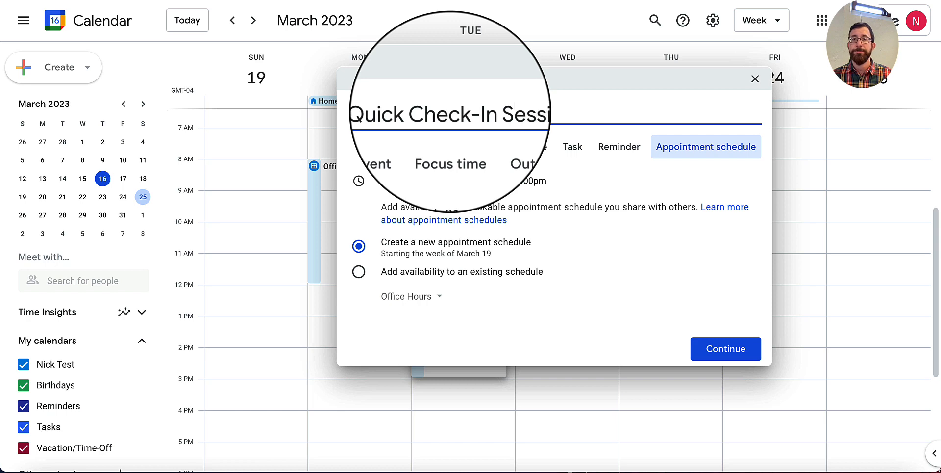
text(ons)
click(726, 349)
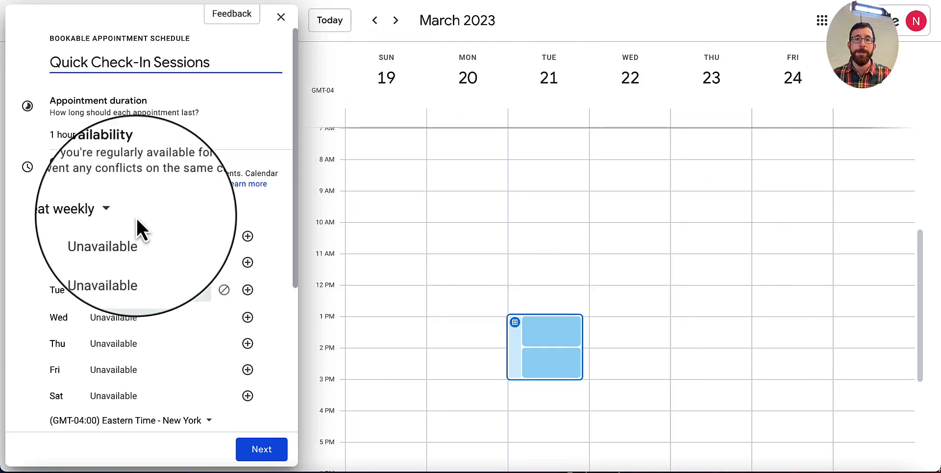
Keep the availability repeating weekly and examine the Tuesday slots across the following weeks through April.
click(110, 211)
click(73, 211)
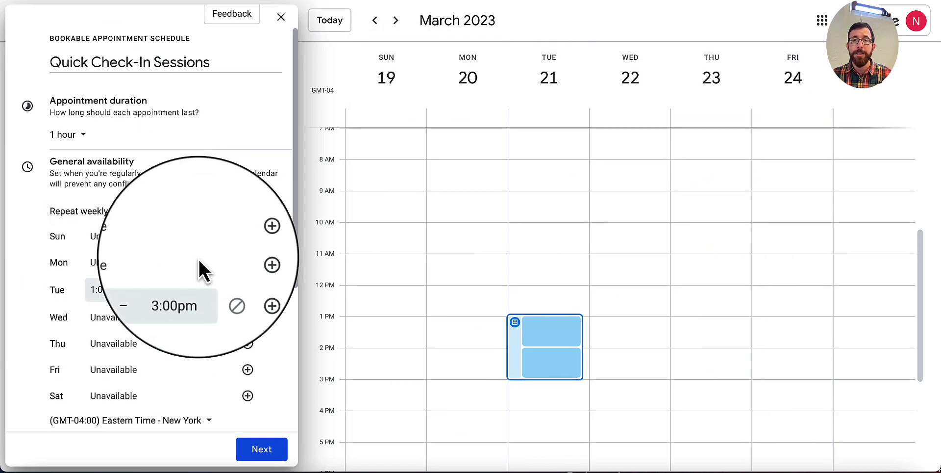
click(395, 20)
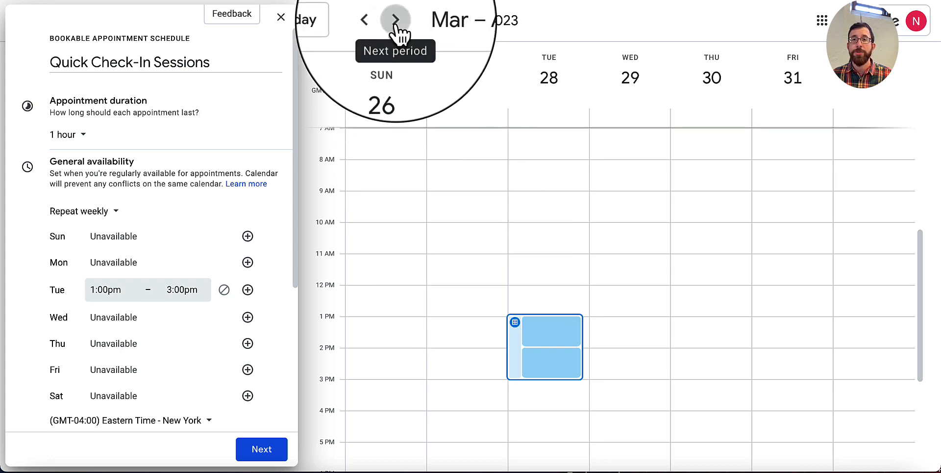
click(395, 21)
click(396, 20)
click(396, 20)
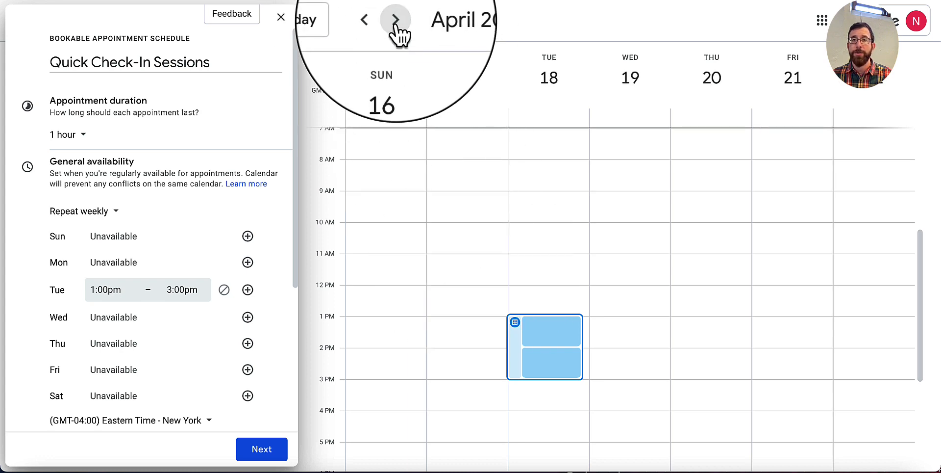
click(395, 21)
click(376, 21)
click(376, 20)
click(375, 20)
click(375, 21)
click(376, 20)
Return to the current week and discard the unsaved Quick Check-In Sessions schedule.
click(319, 21)
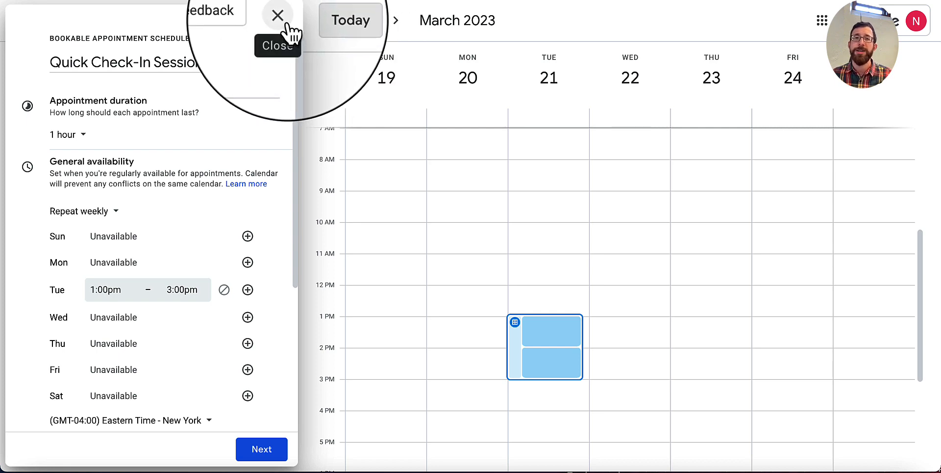
click(283, 18)
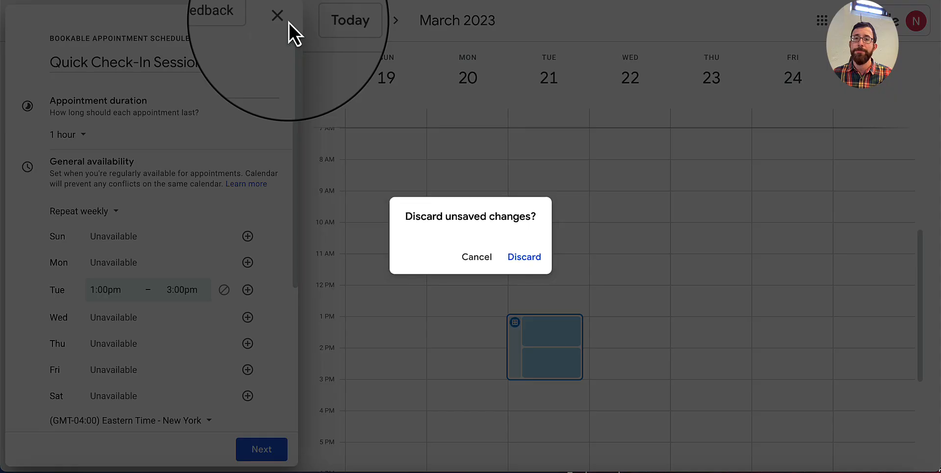
click(521, 267)
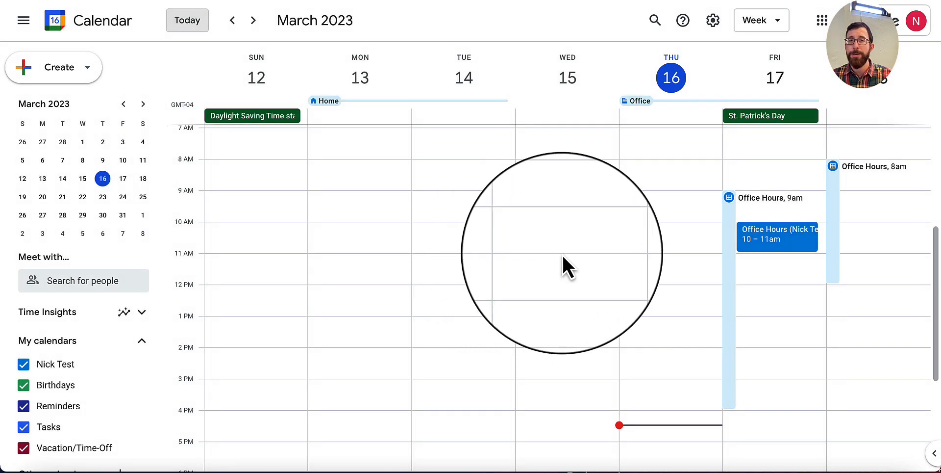